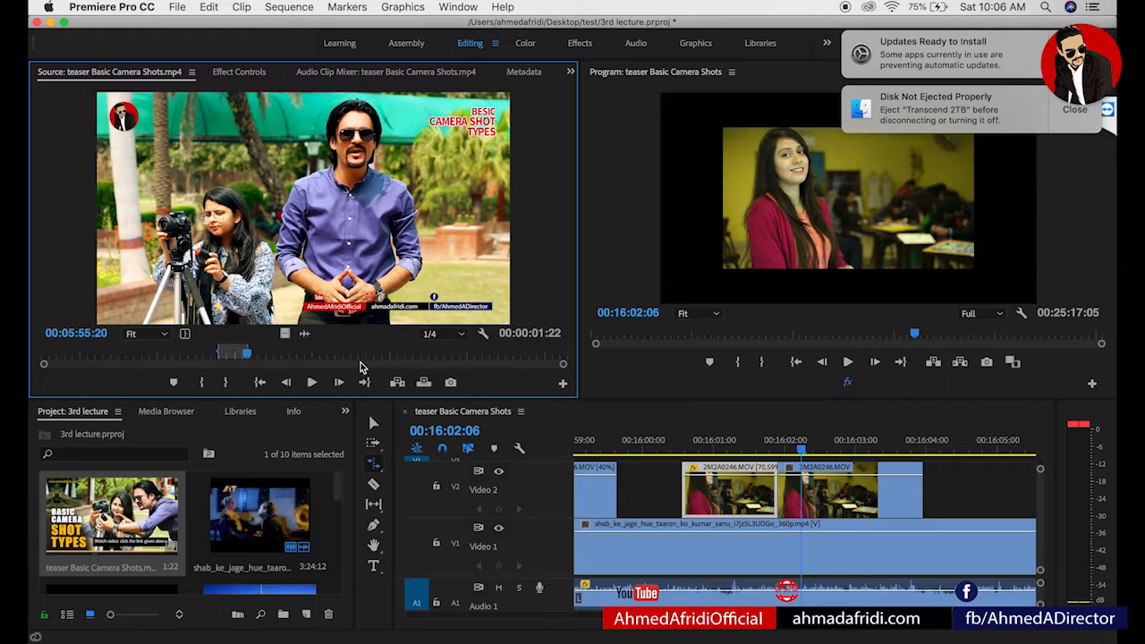
# - Place the video-only part of the marked teaser source clip on Video 2 near 00:16:05, after the existing clips, and park the playhead on it
pyautogui.moveTo(286, 332); pyautogui.dragTo(991, 496)
pyautogui.click(1007, 439)
pyautogui.press('-')
pyautogui.press('-')
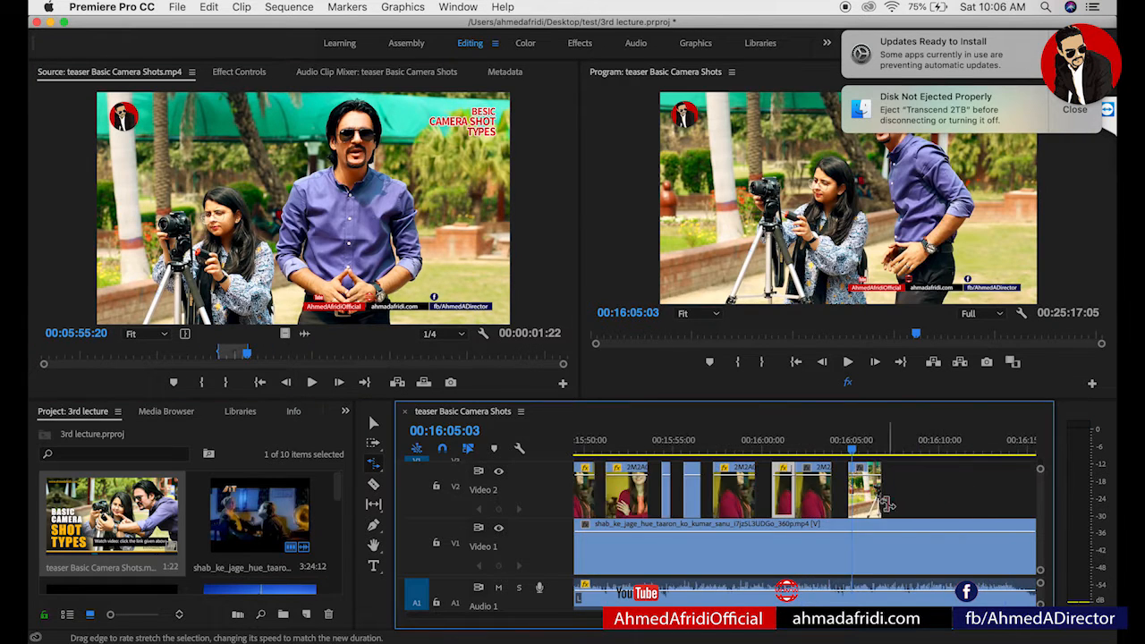
# - Add a second video-only copy of the marked teaser clip on Video 2 at about 00:16:08, leaving a gap after the first
pyautogui.press('=')
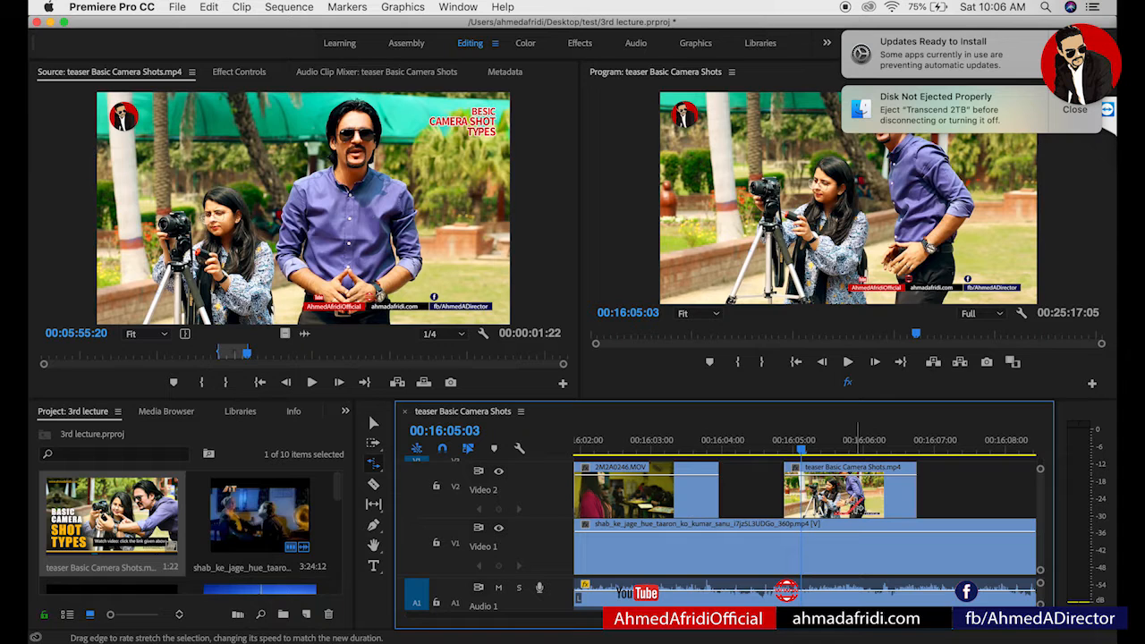
pyautogui.press('=')
pyautogui.hscroll(1, 856, 511)
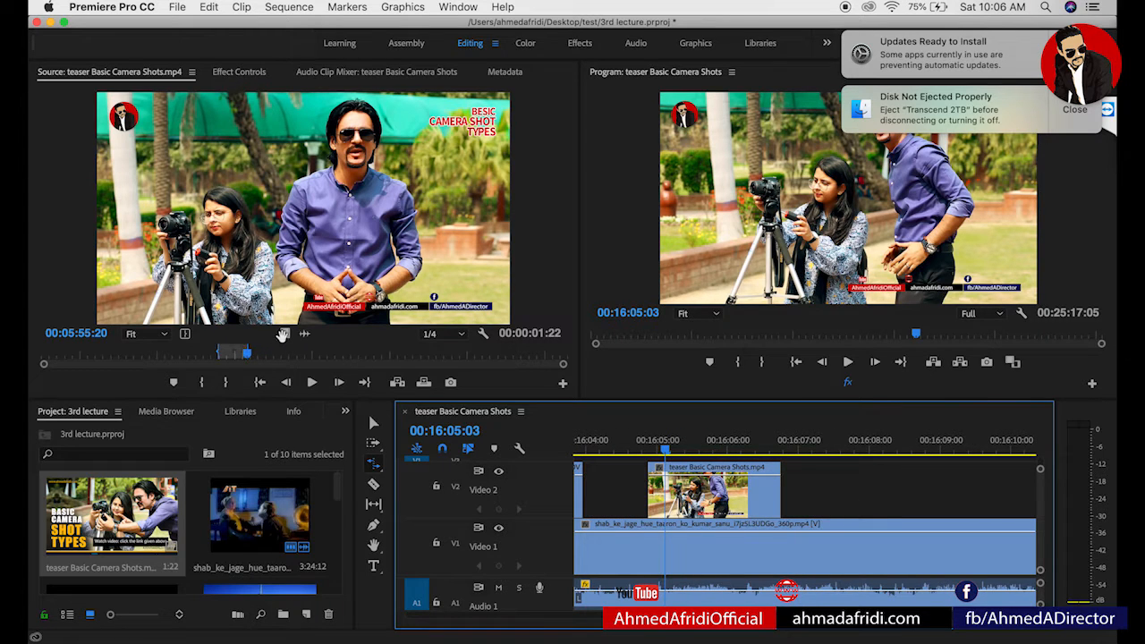
pyautogui.moveTo(282, 333); pyautogui.dragTo(881, 490)
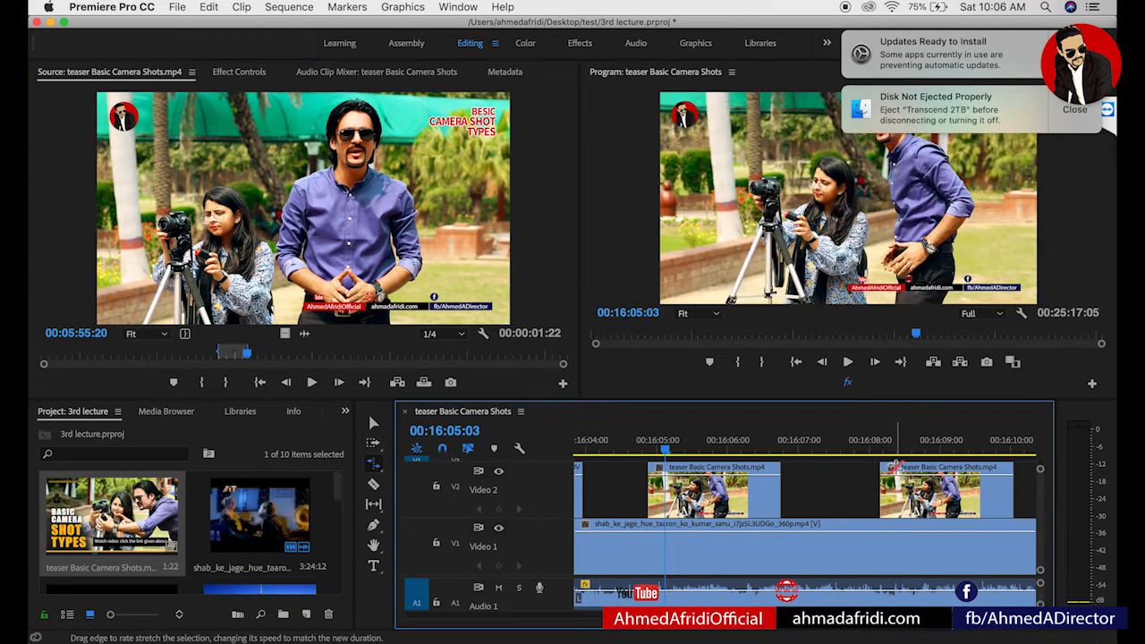
# - Target the Video 2 track and jump the playhead between the start and end edit points of the first teaser clip
pyautogui.click(741, 445)
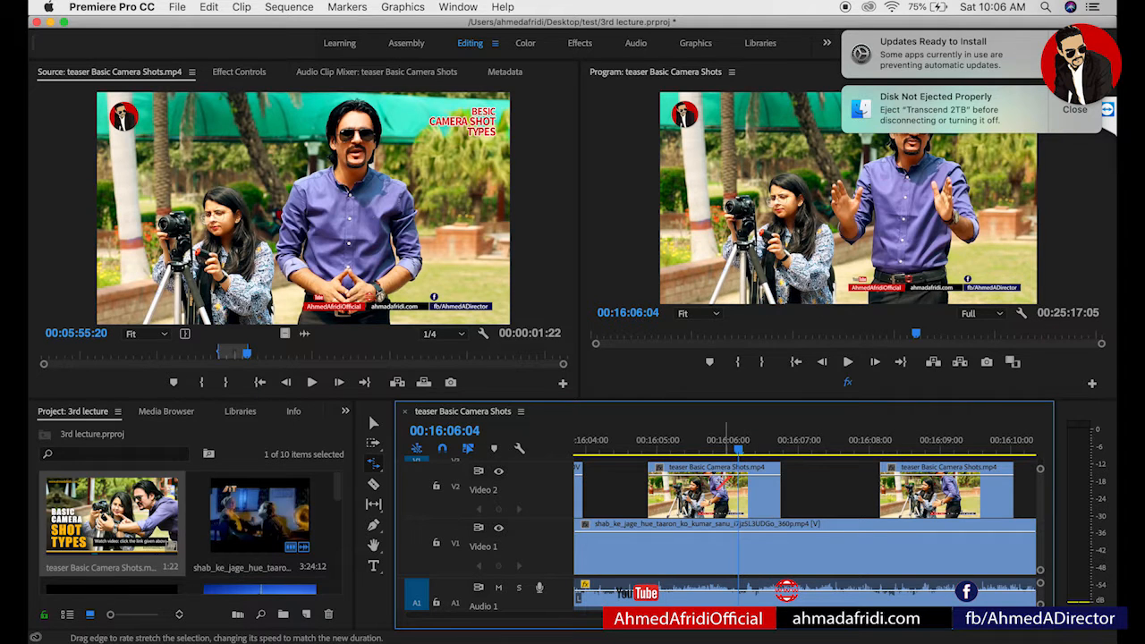
pyautogui.click(457, 489)
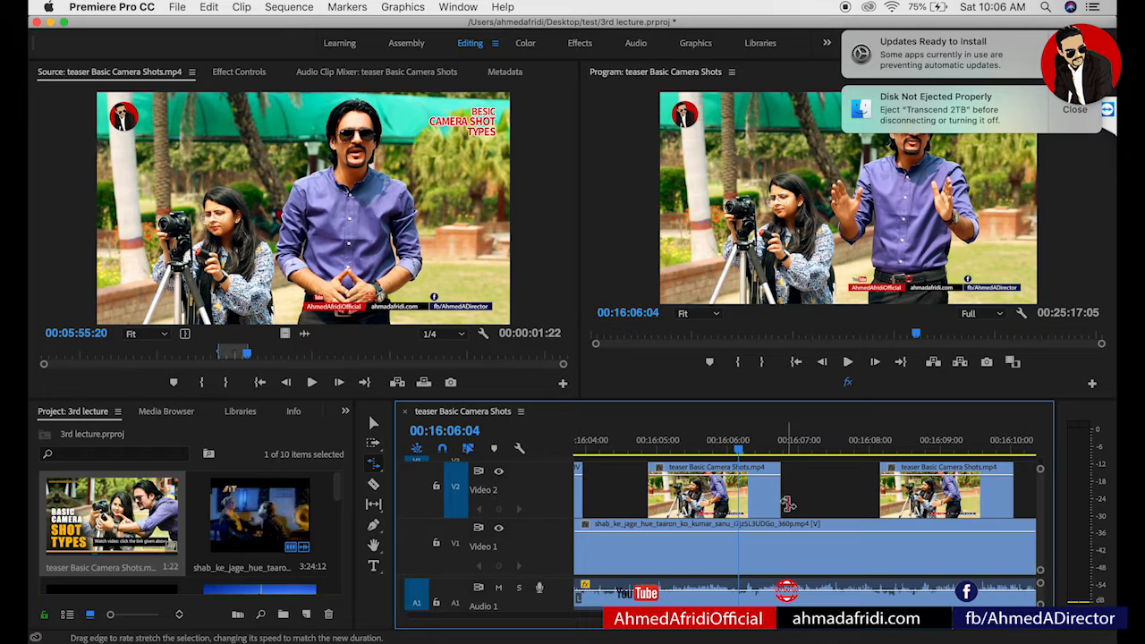
pyautogui.press('Down')
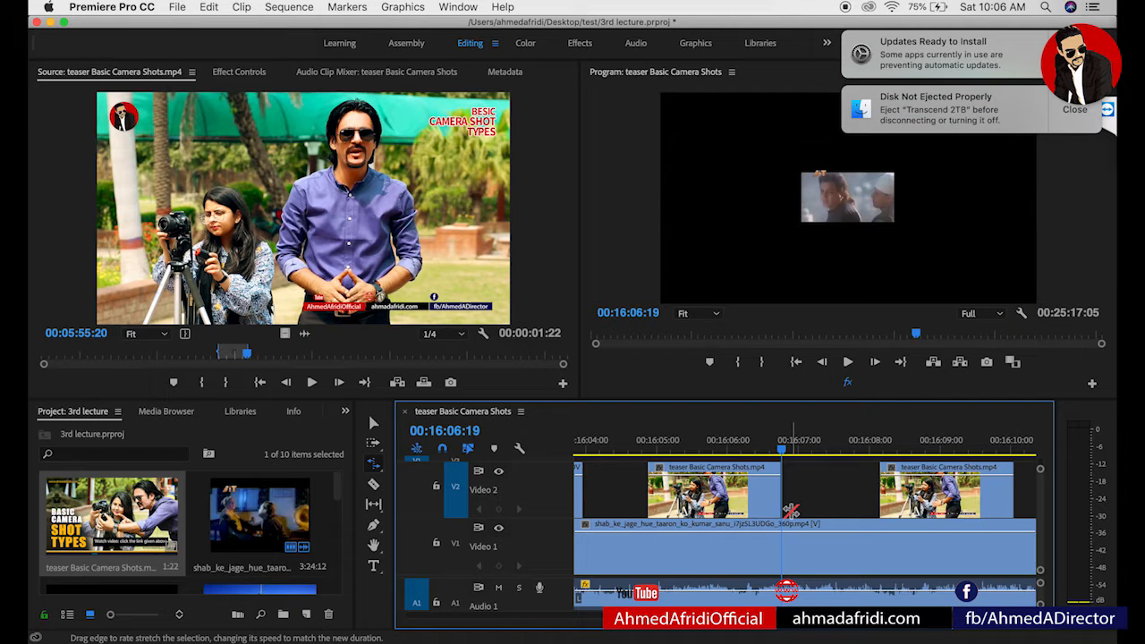
pyautogui.press('Up')
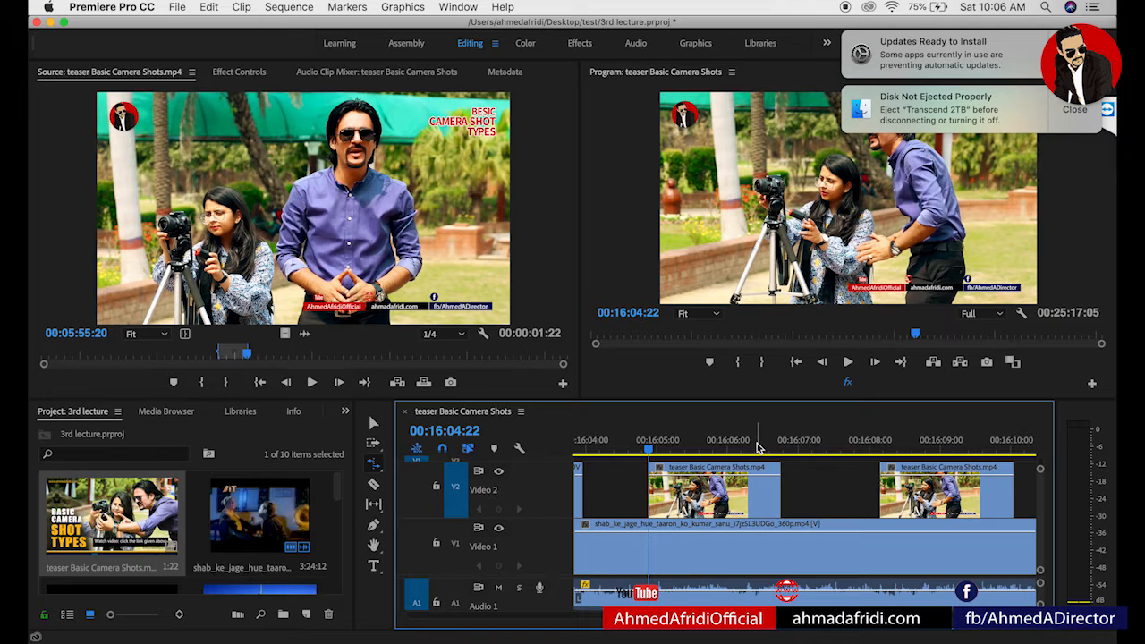
pyautogui.press('Down')
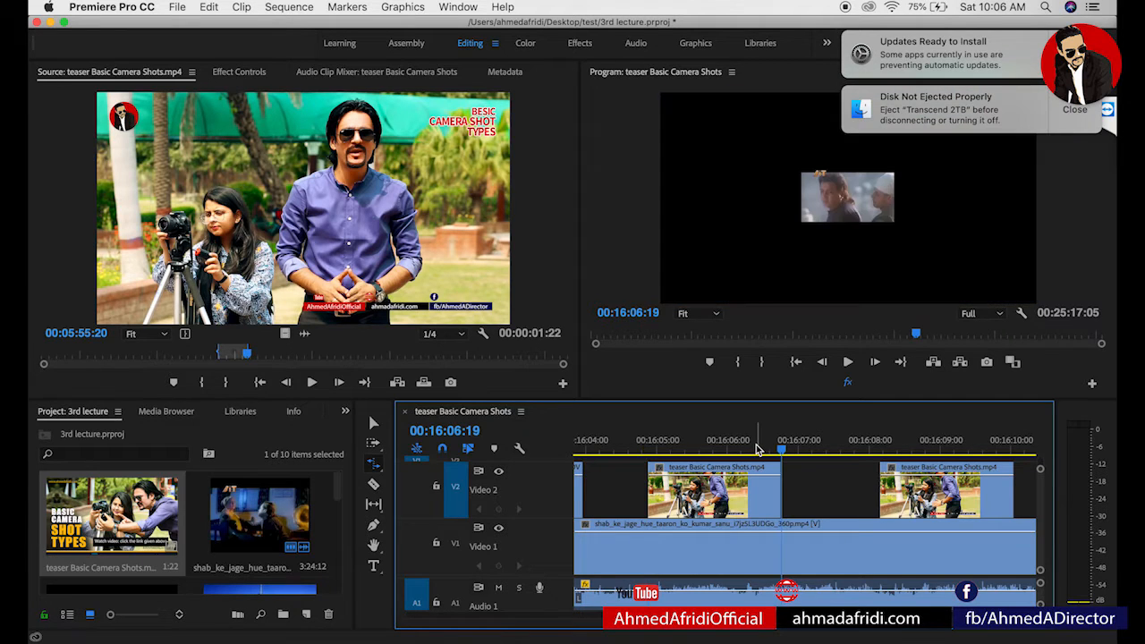
pyautogui.press('Up')
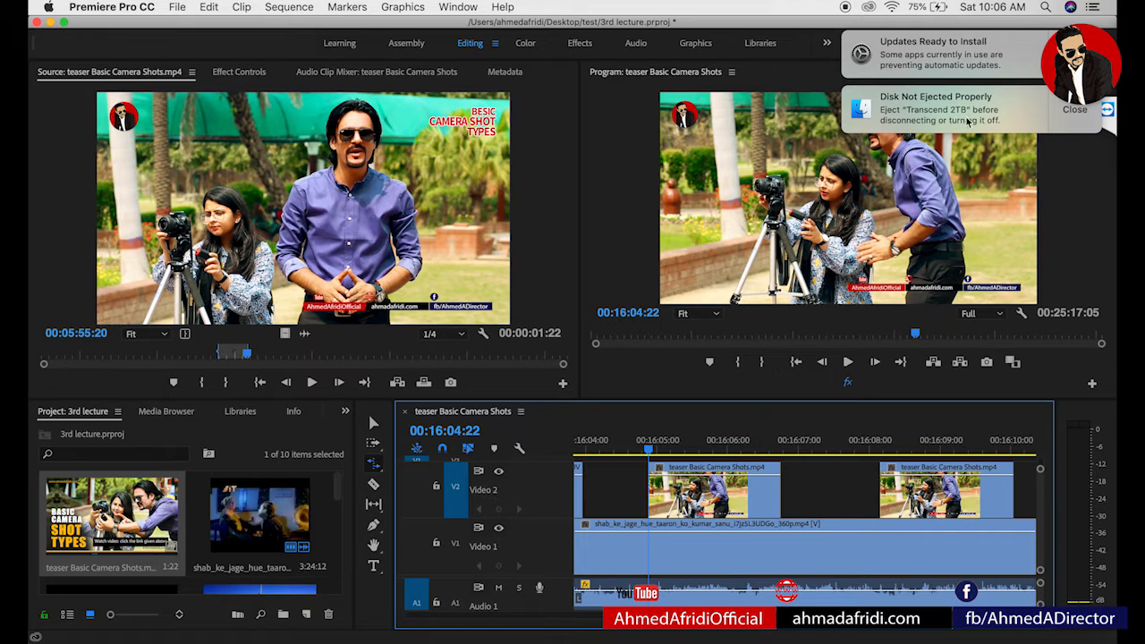
# - Dismiss the disk ejection notification and postpone the system updates with Remind Me Tomorrow
pyautogui.click(1078, 110)
pyautogui.click(1075, 66)
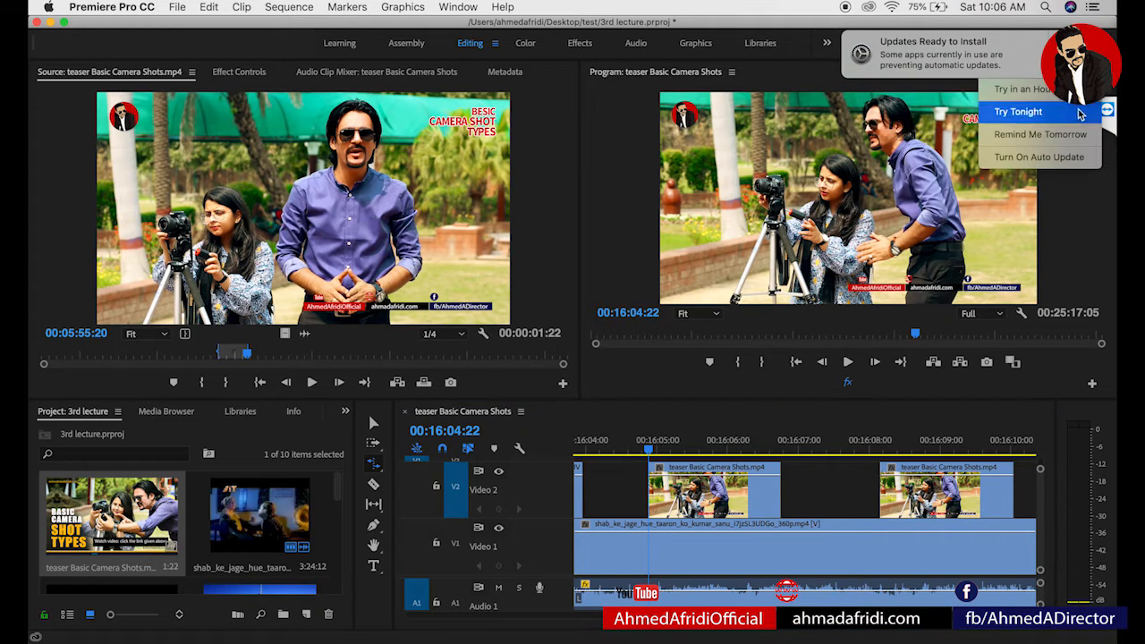
pyautogui.click(1059, 135)
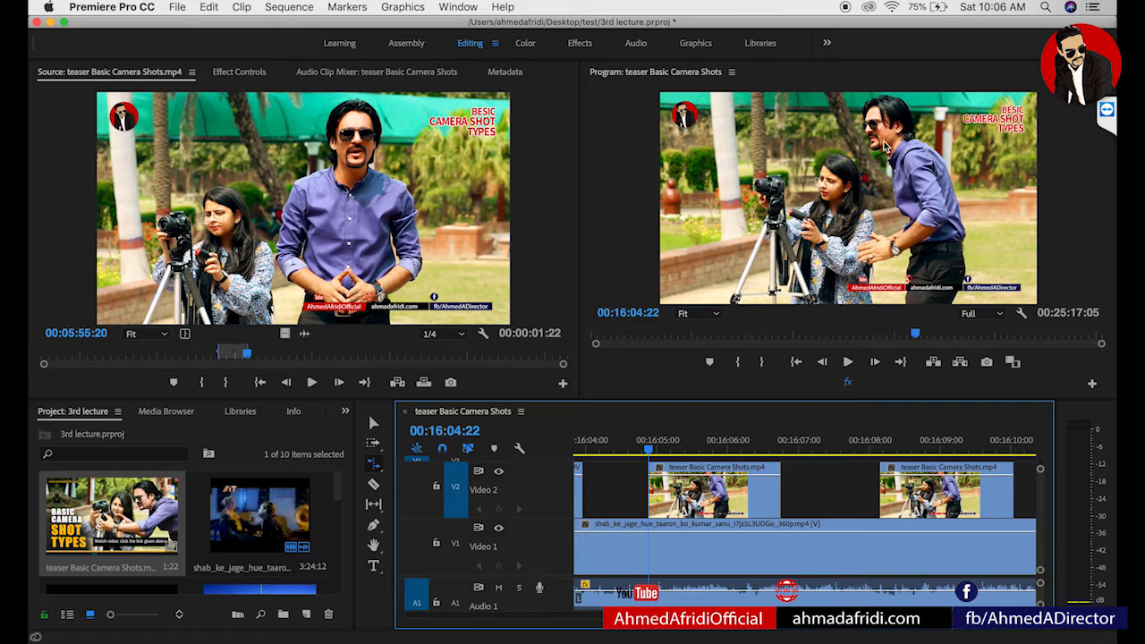
# - Step through the edit points around the first teaser clip and park the playhead on its last frame, 00:16:06:18
pyautogui.press('Up')
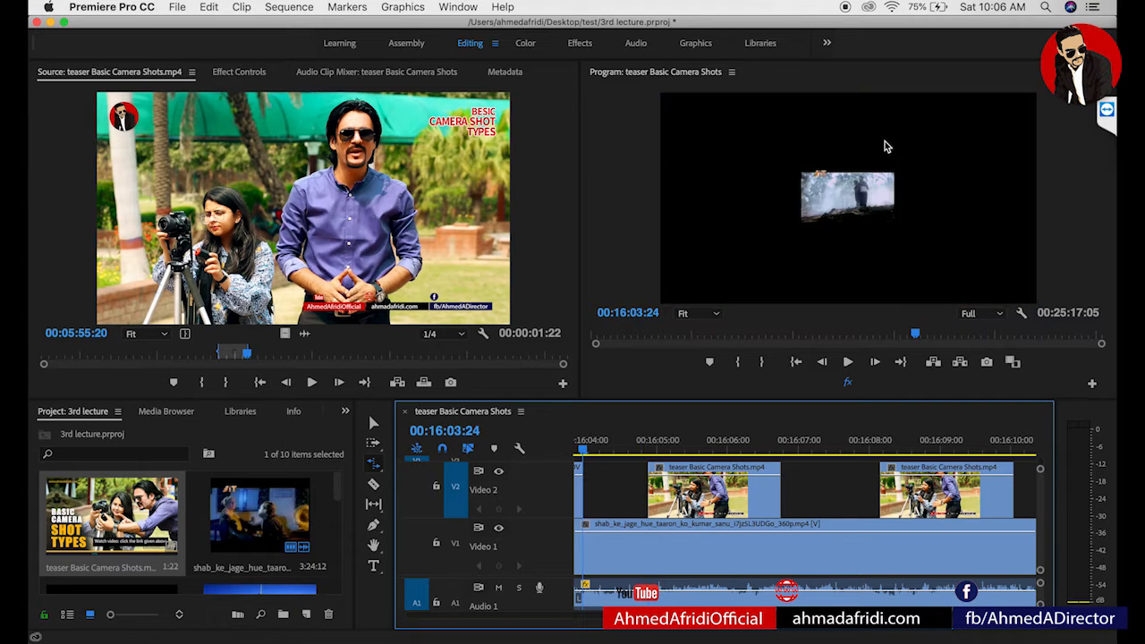
pyautogui.press('Down')
pyautogui.press('Down')
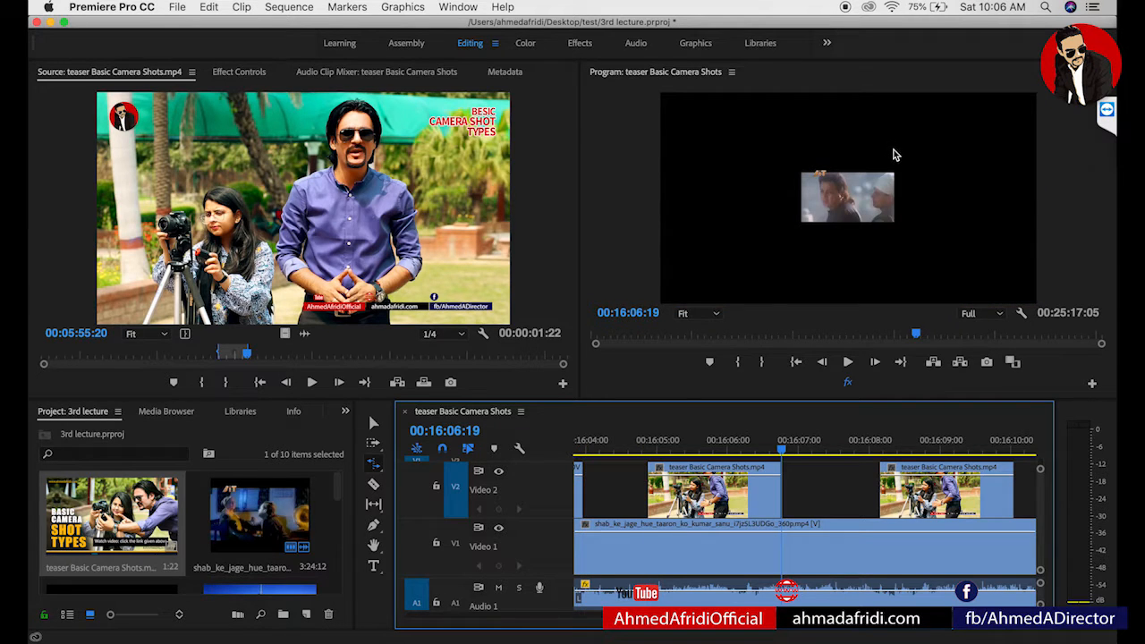
pyautogui.press('Left')
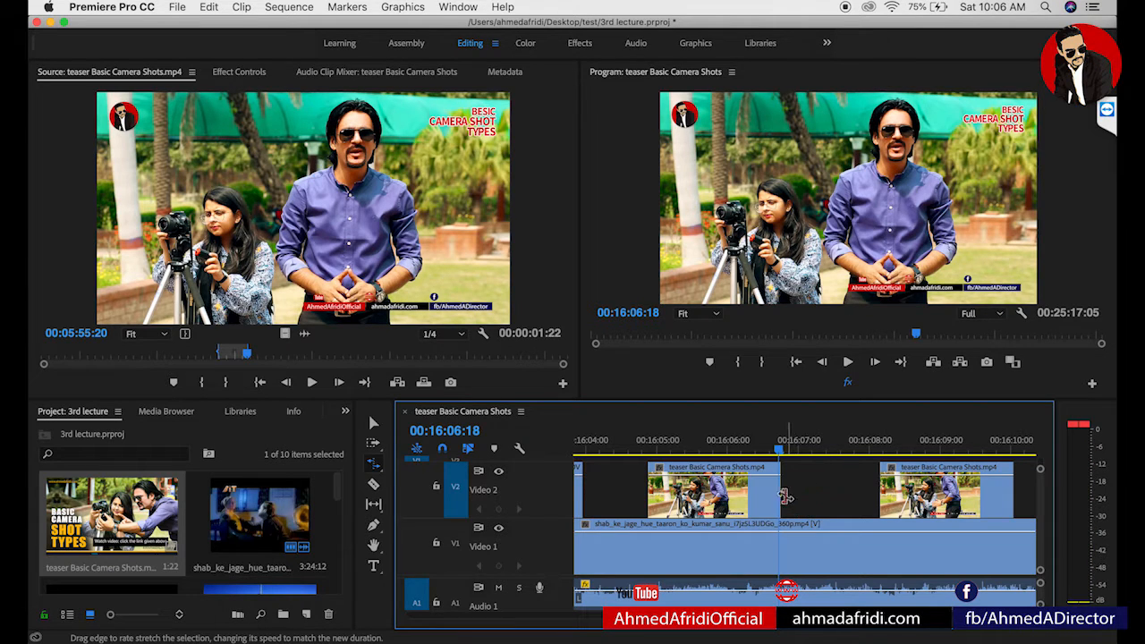
# - Rate-stretch the first teaser clip at both ends, slowing it to 52.81%, and shift the second copy slightly later on Video 2
pyautogui.moveTo(780, 494); pyautogui.dragTo(869, 498)
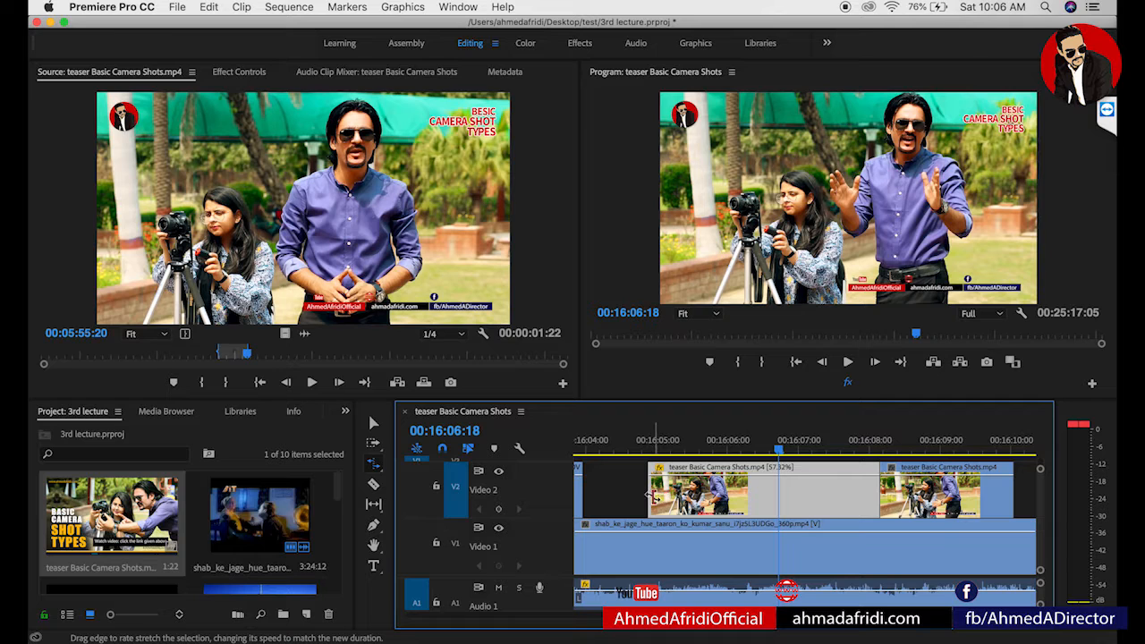
pyautogui.moveTo(650, 496); pyautogui.dragTo(629, 497)
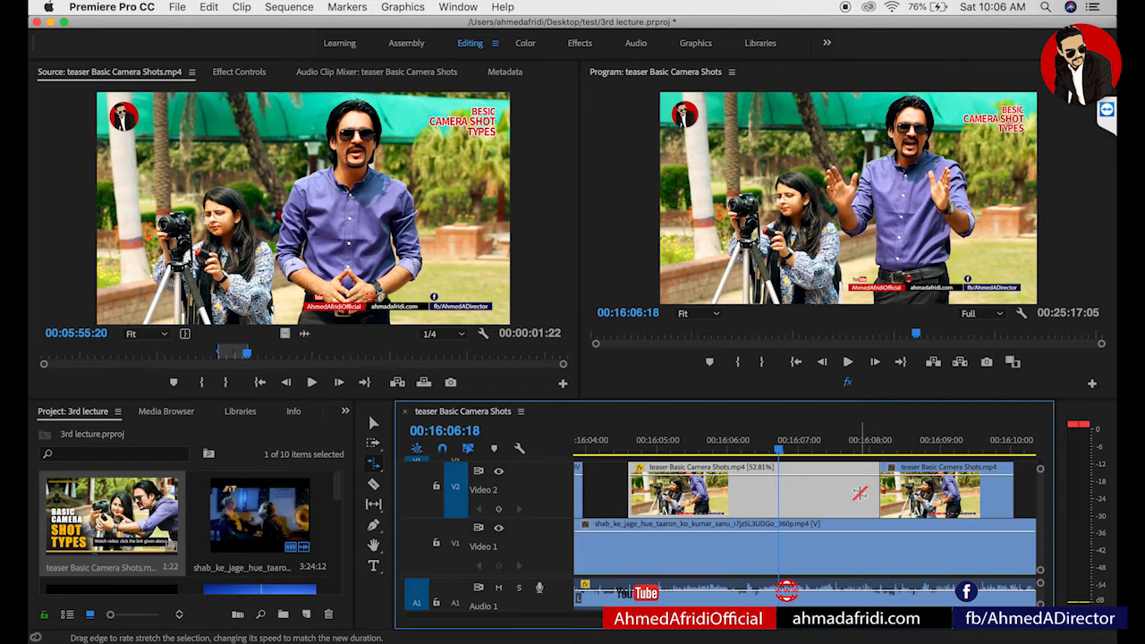
pyautogui.press('v')
pyautogui.moveTo(906, 501); pyautogui.dragTo(943, 502)
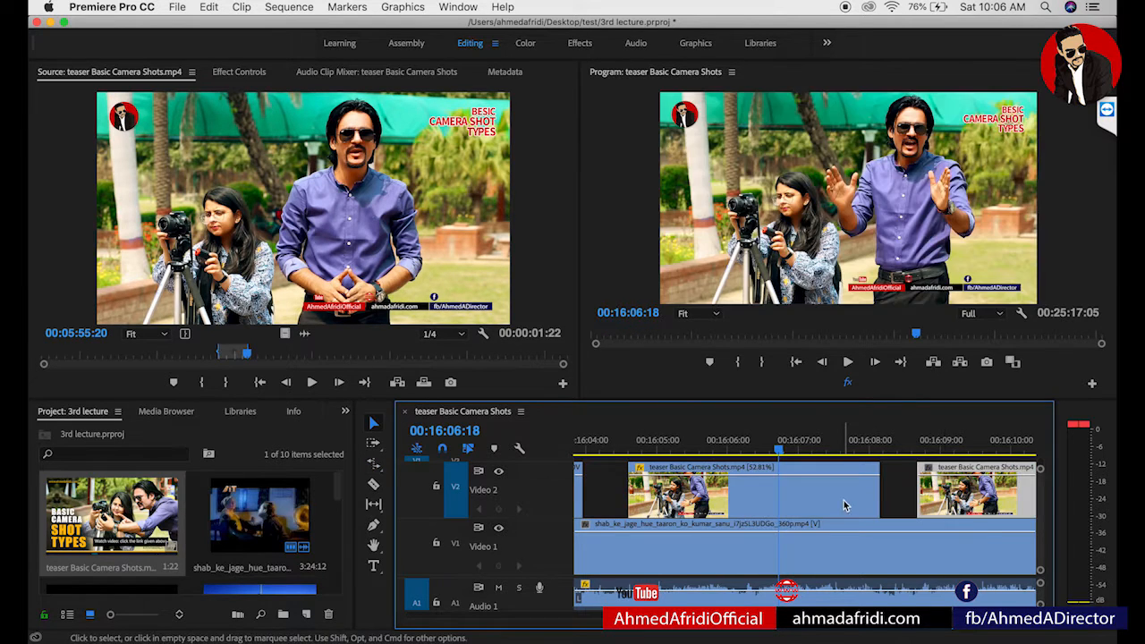
# - Select the stretched teaser clip and check its end and start frames at the edit points
pyautogui.click(845, 504)
pyautogui.press('Down')
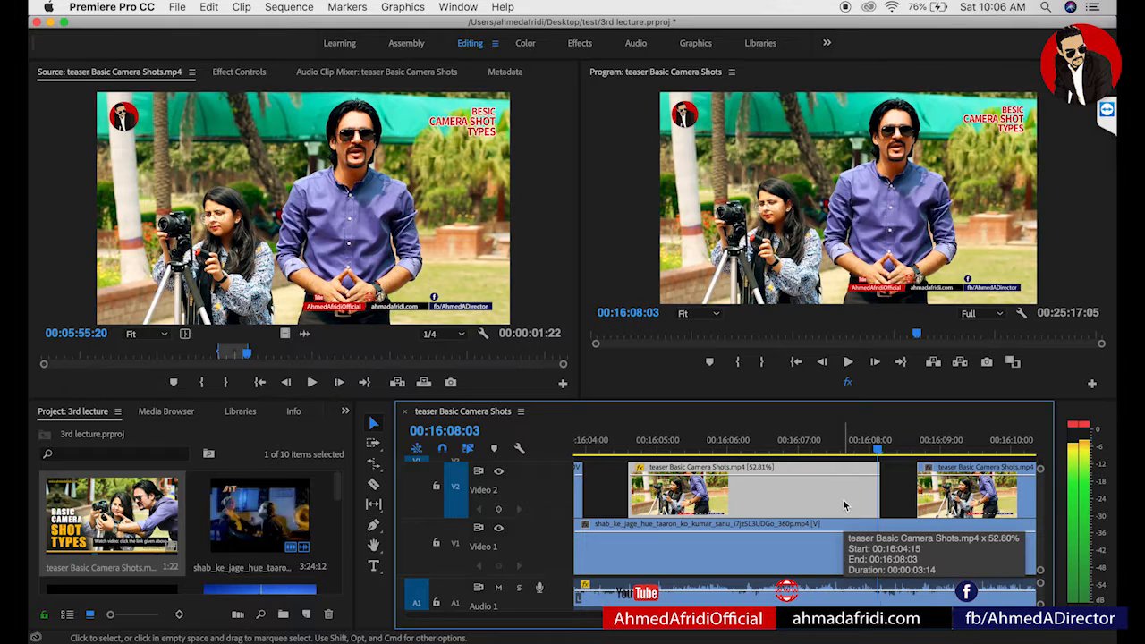
pyautogui.press('Up')
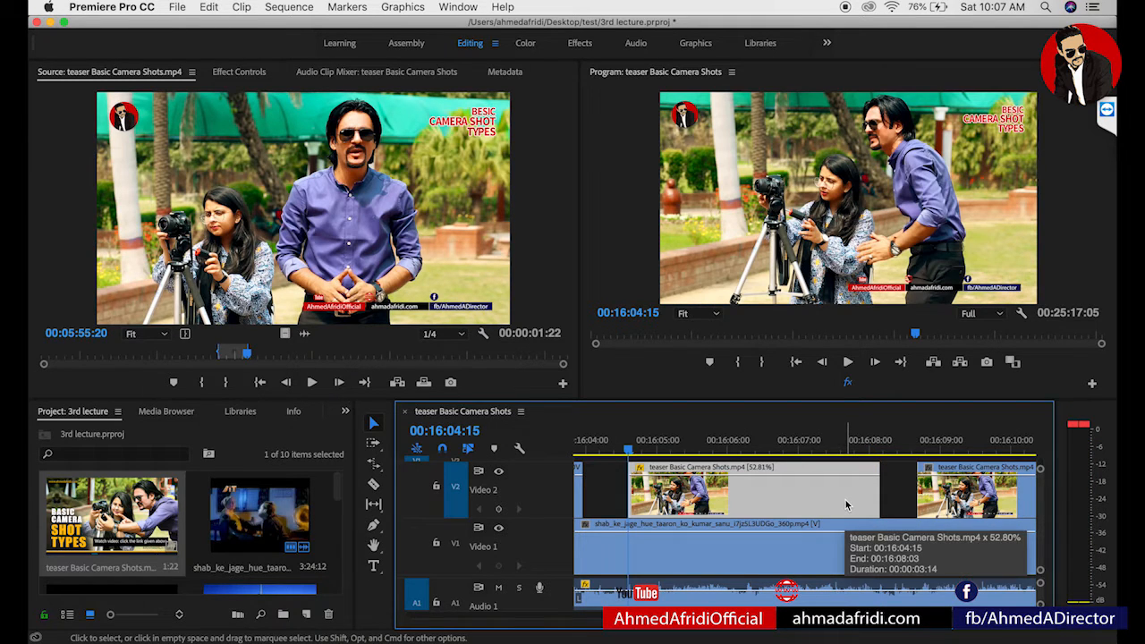
# - Move the second teaser clip later with the Selection tool and trim both ends outward to lengthen it to about 5 seconds
pyautogui.hscroll(3, 872, 497)
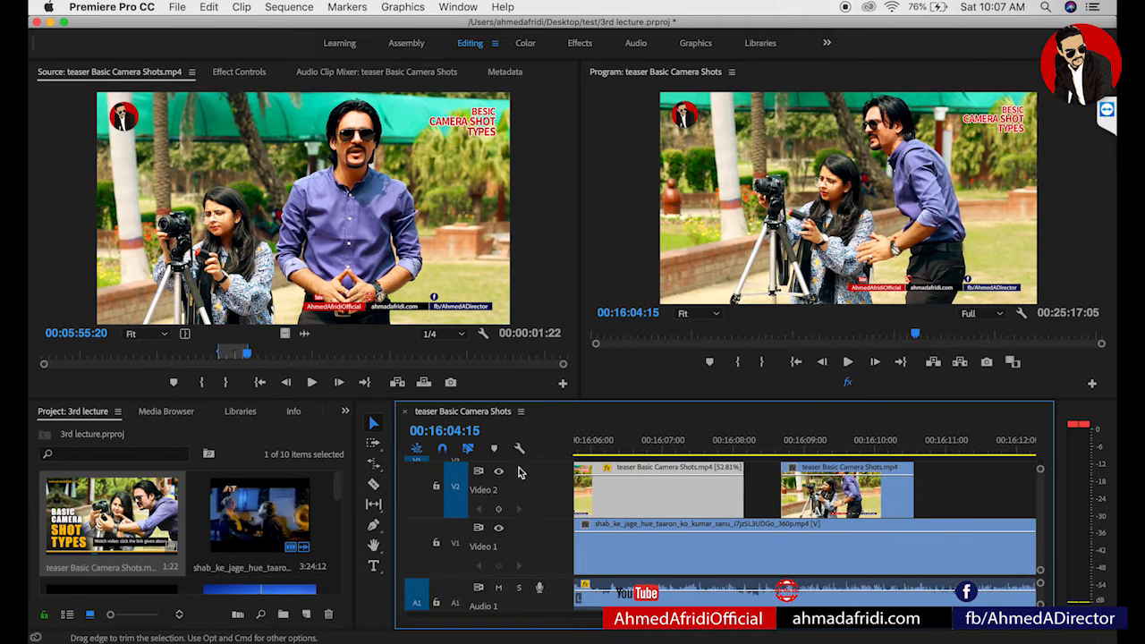
pyautogui.click(375, 426)
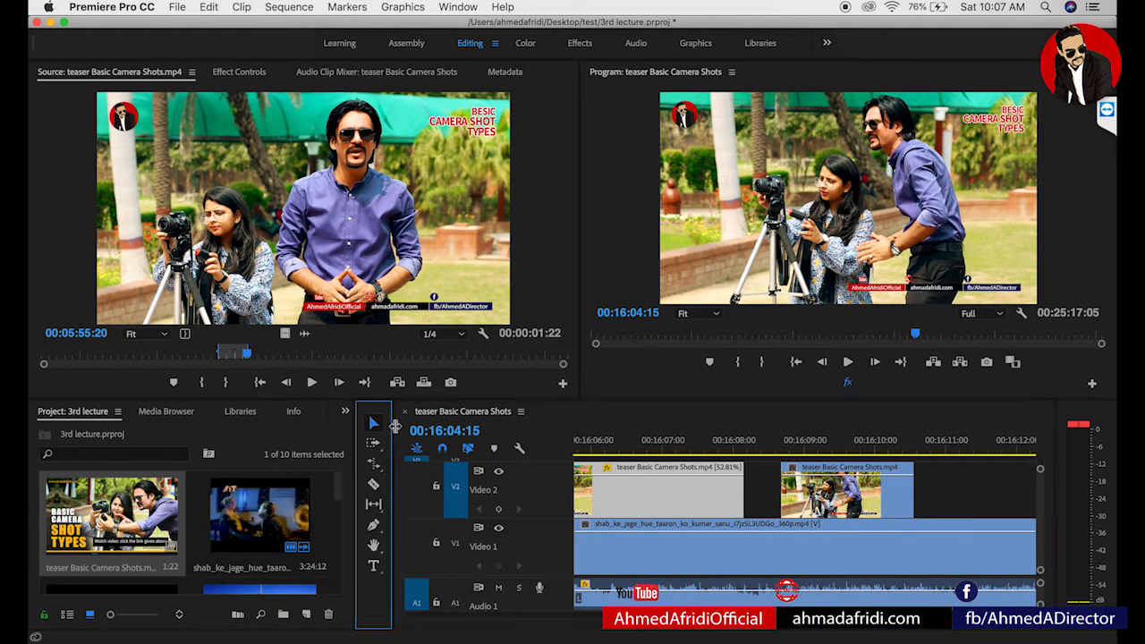
pyautogui.moveTo(831, 497)
pyautogui.mouseDown()
pyautogui.moveTo(885, 497)
pyautogui.moveTo(820, 490)
pyautogui.mouseUp()
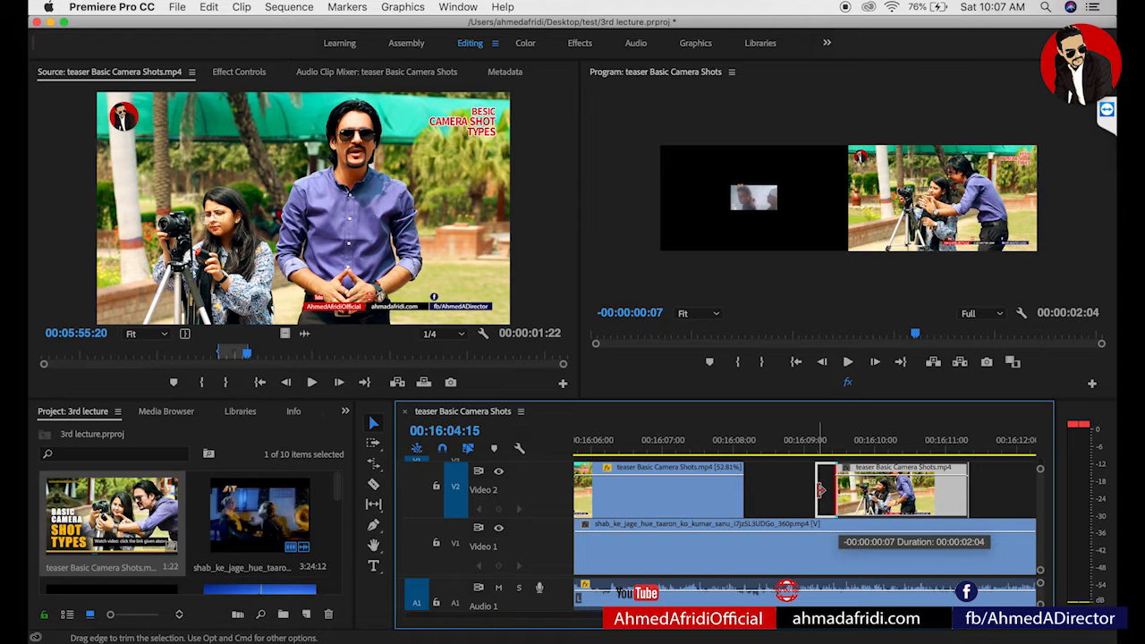
pyautogui.moveTo(820, 490); pyautogui.dragTo(765, 490)
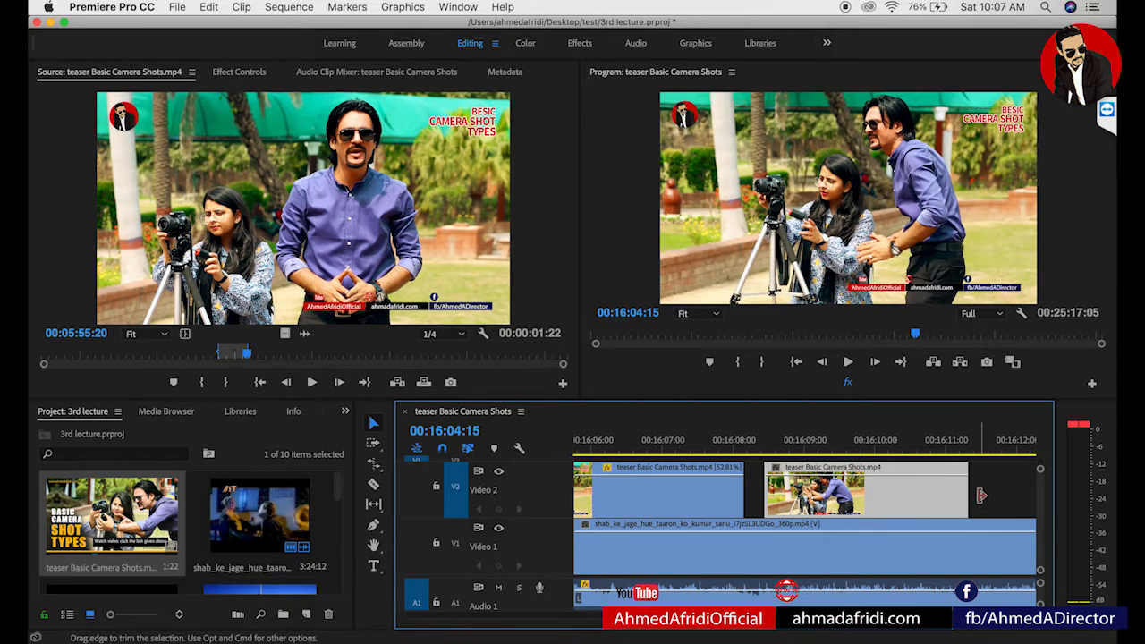
pyautogui.moveTo(967, 494); pyautogui.dragTo(1017, 500)
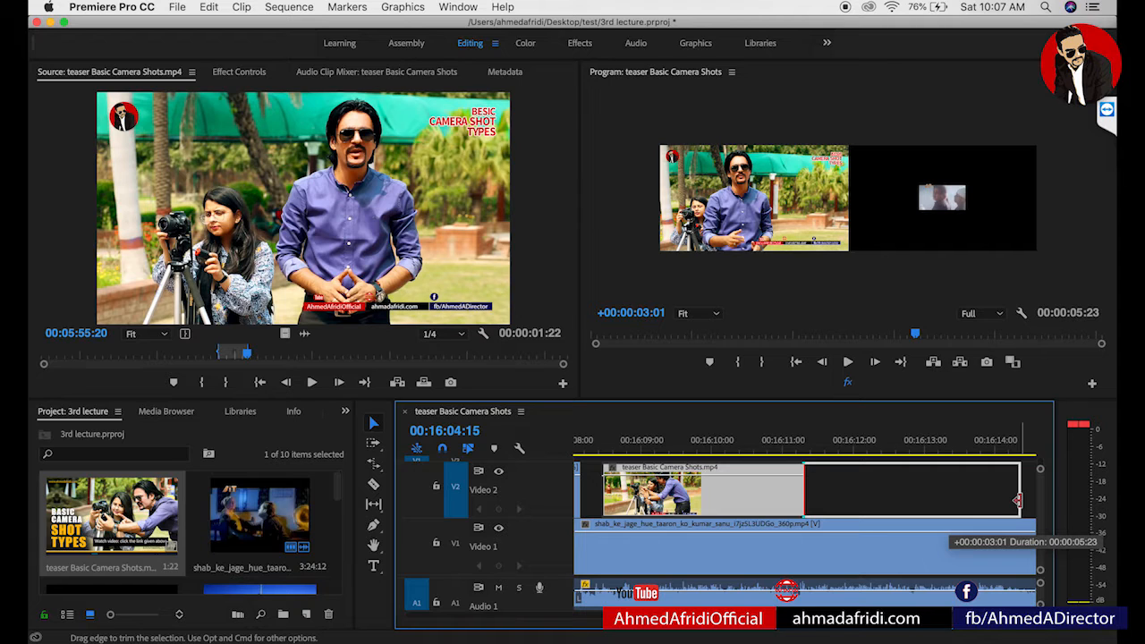
pyautogui.moveTo(1017, 500); pyautogui.dragTo(951, 499)
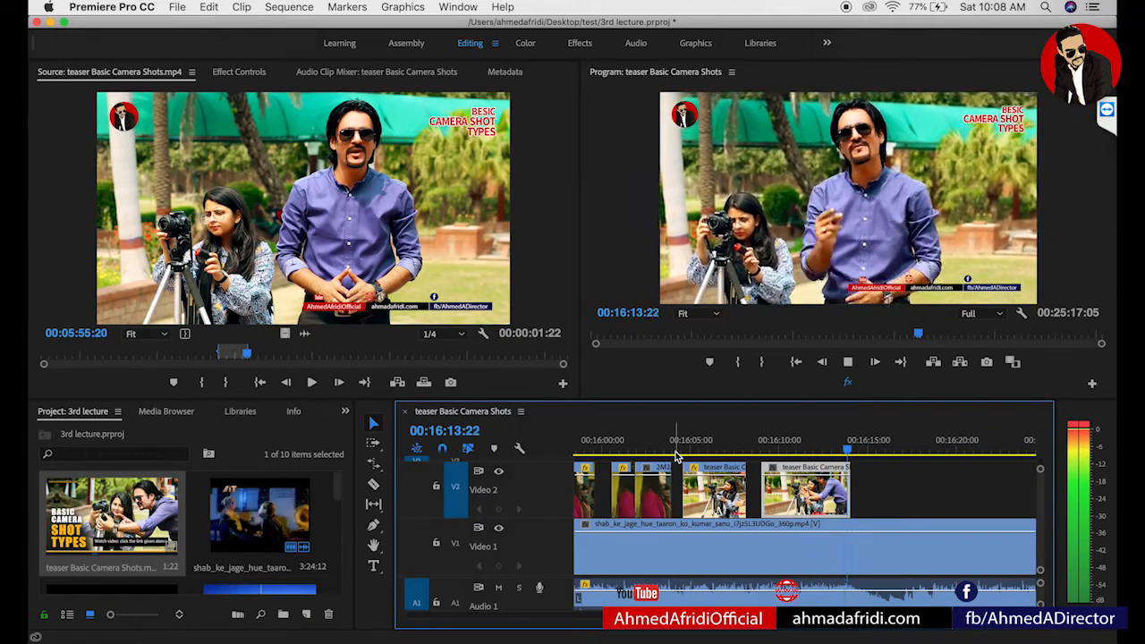
# - Stop playback and move the lengthened second teaser clip later on Video 2 so it starts at about 00:16:12
pyautogui.press('space')
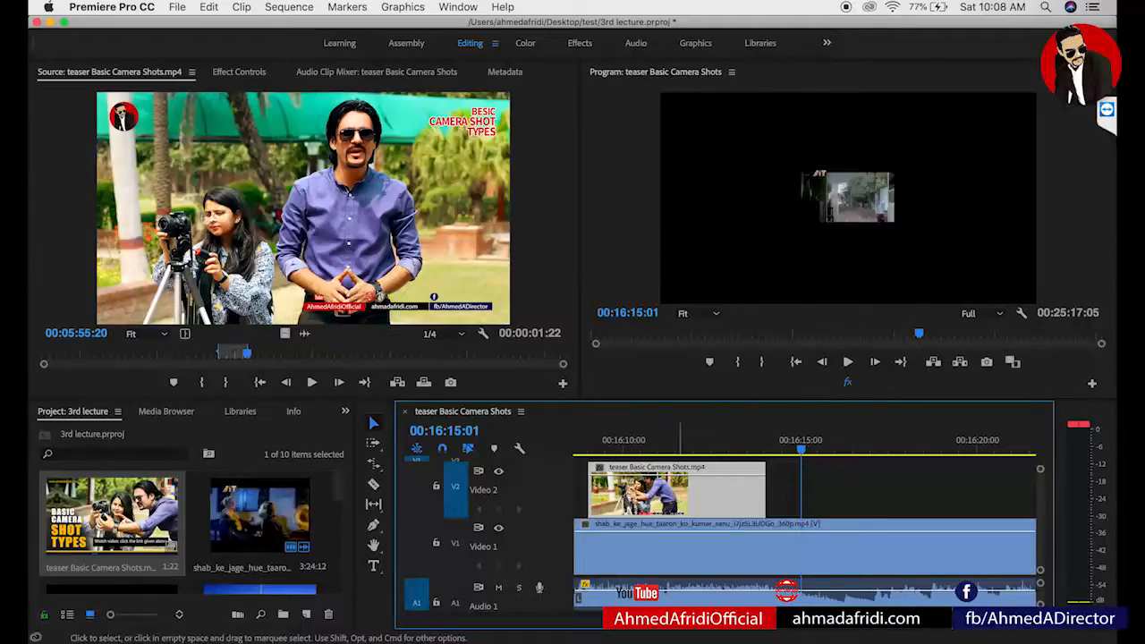
pyautogui.moveTo(750, 499); pyautogui.dragTo(792, 499)
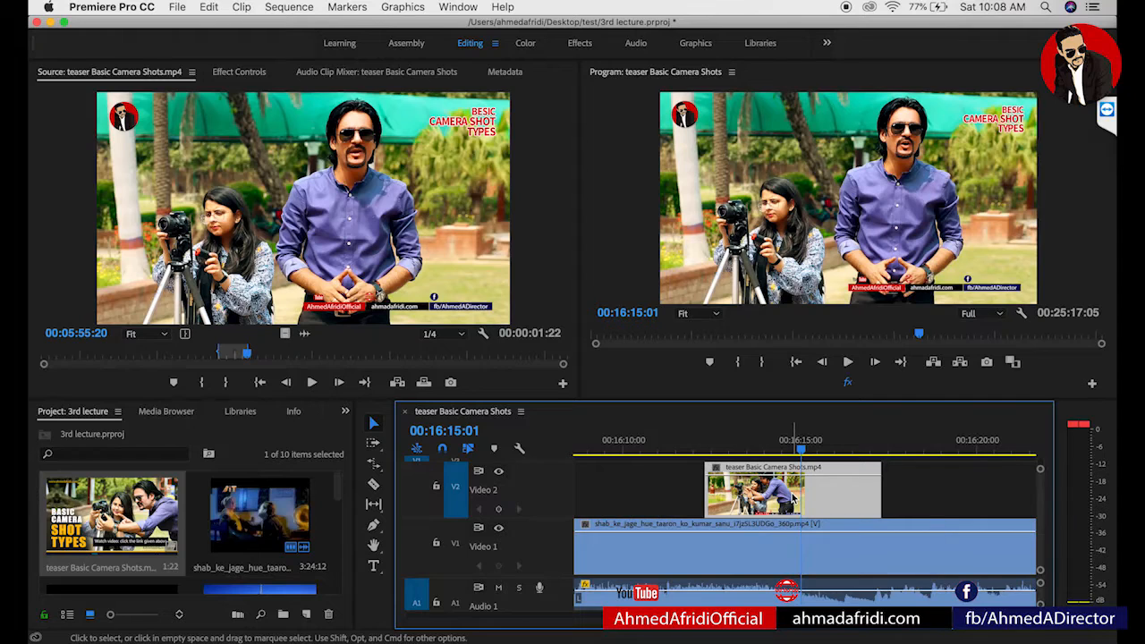
pyautogui.press('-')
pyautogui.press('-')
pyautogui.press('-')
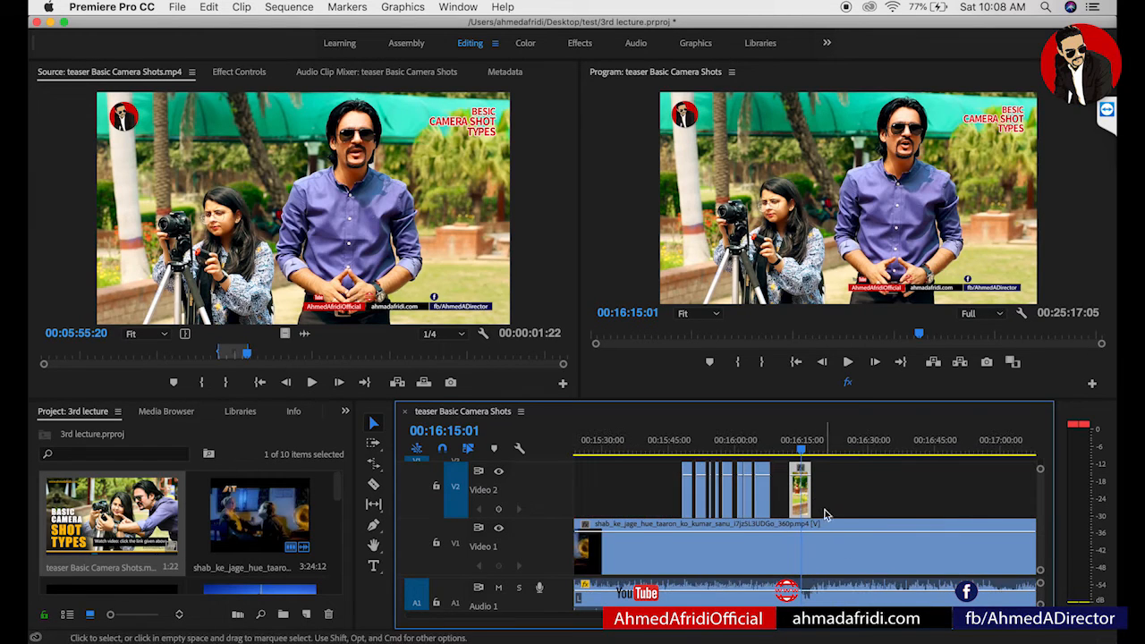
pyautogui.press('=')
pyautogui.press('=')
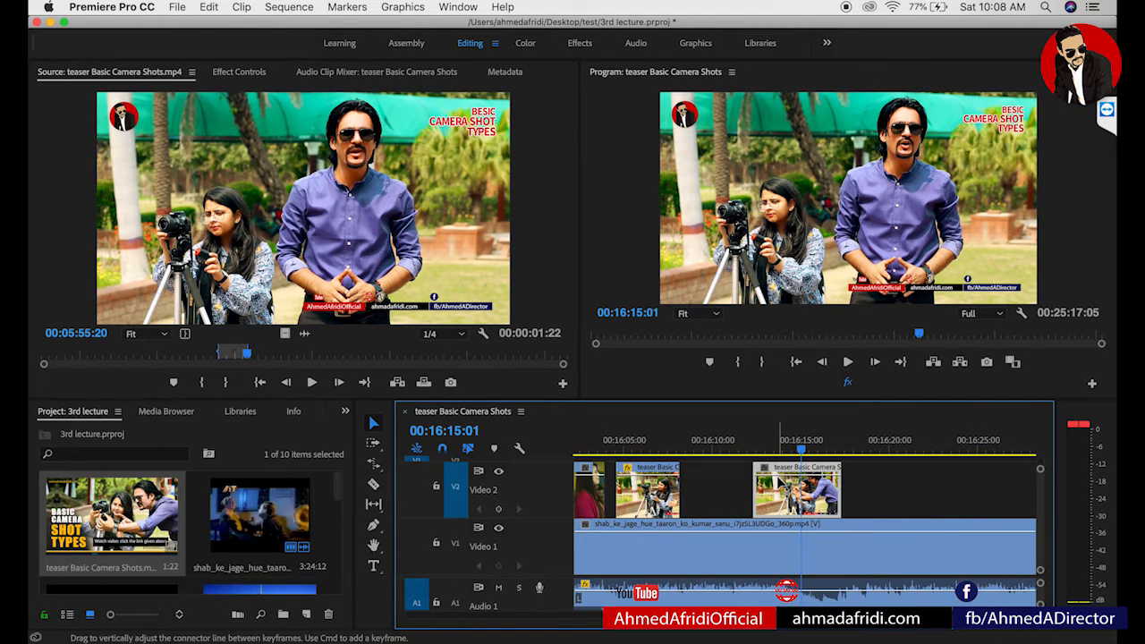
# - Open the Speed/Duration settings of the second teaser clip and accept them at 100% speed
pyautogui.rightClick(813, 497)
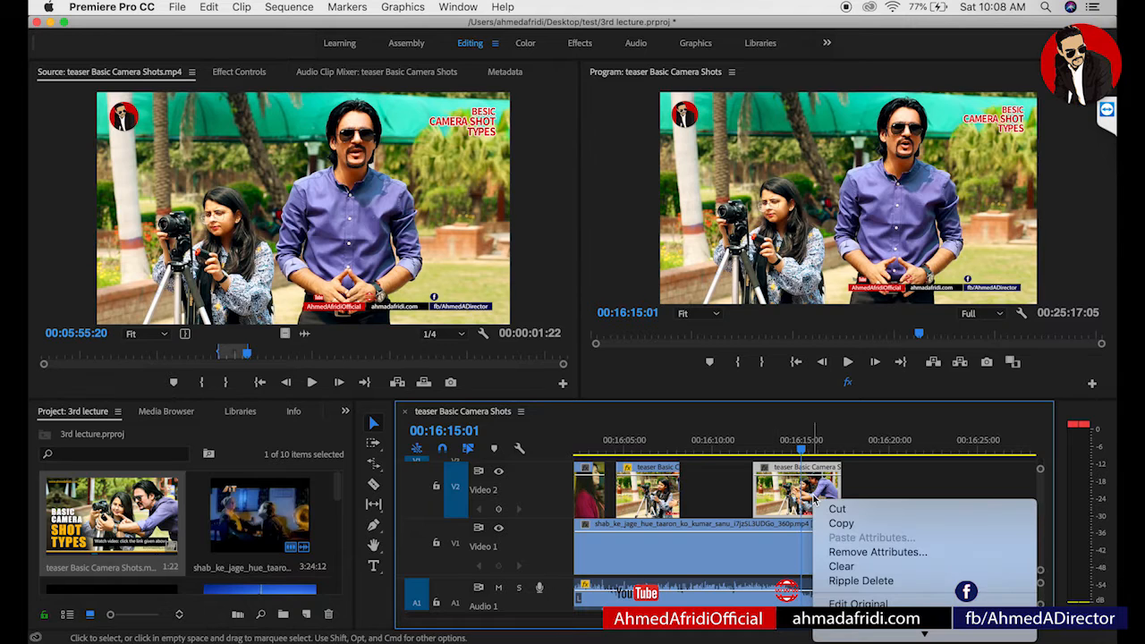
pyautogui.scroll(-5, 921, 554)
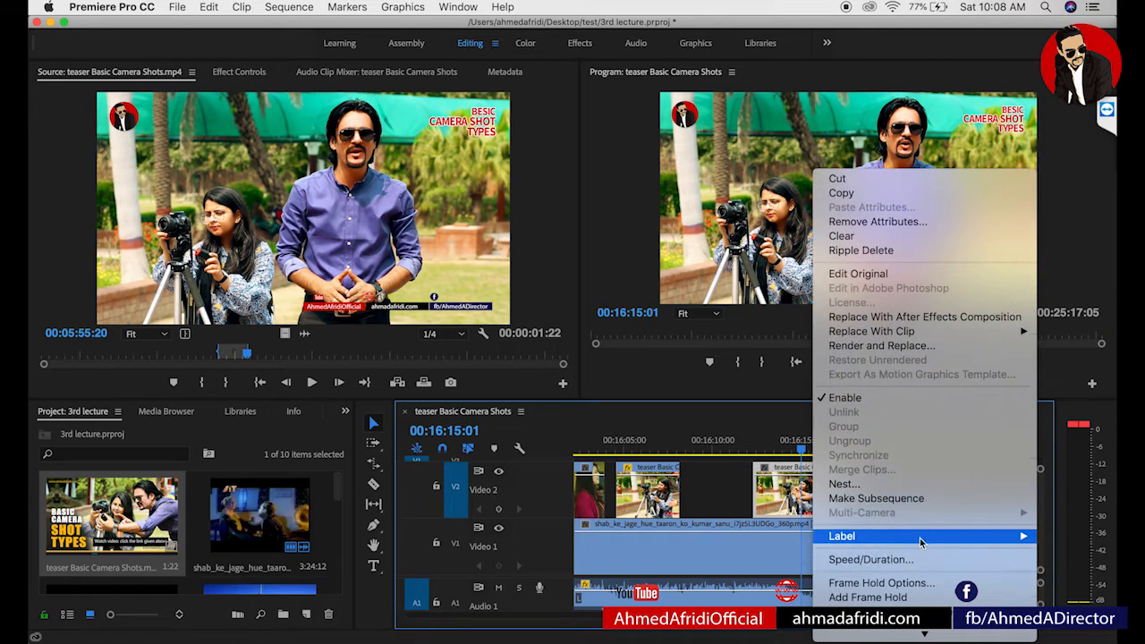
pyautogui.click(922, 560)
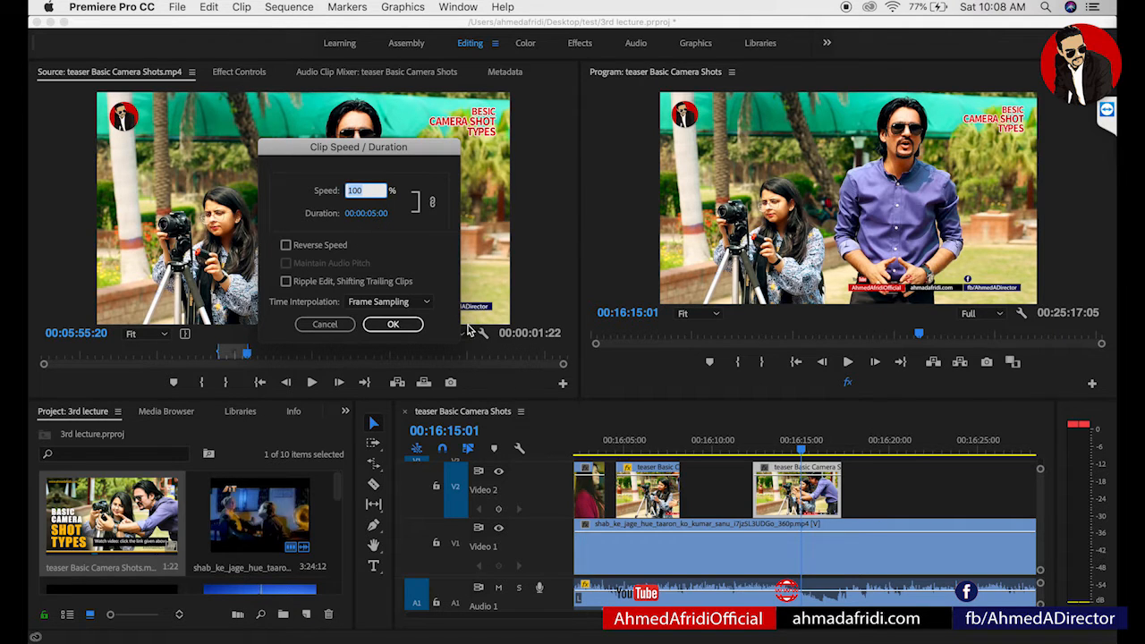
pyautogui.click(394, 324)
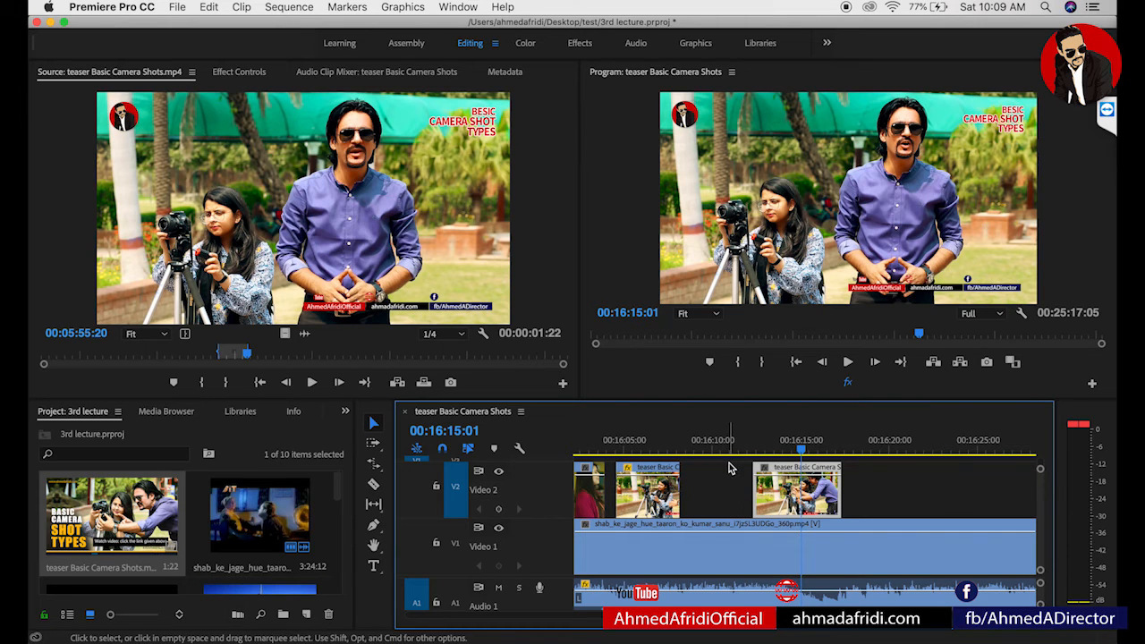
pyautogui.press('=')
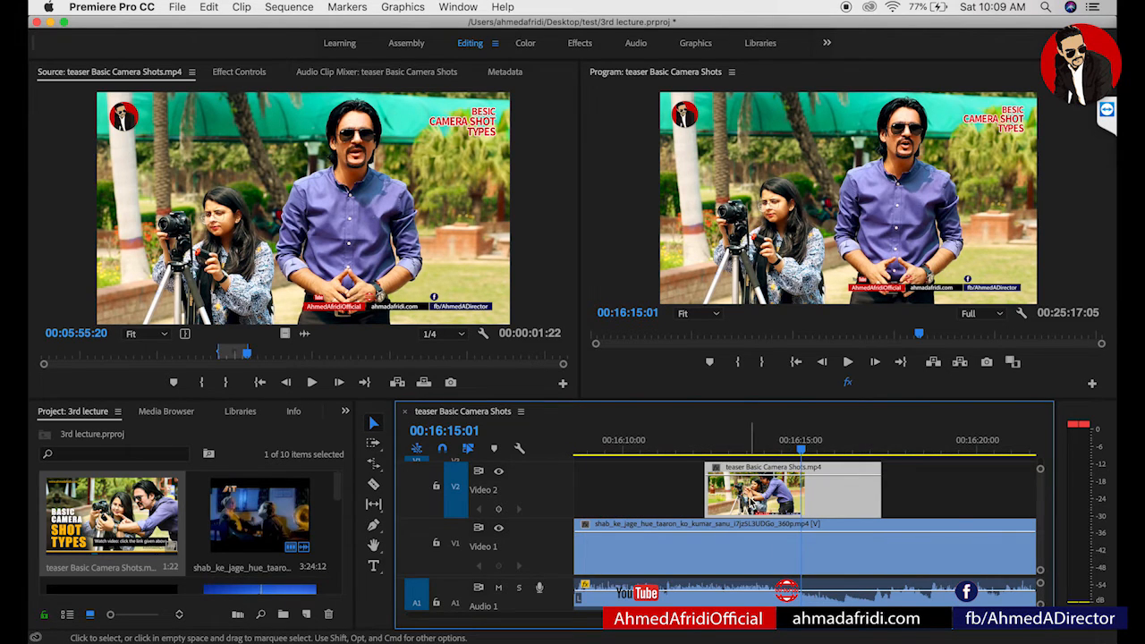
# - Examine the start and end of the second teaser clip on Video 2 close up
pyautogui.press('=')
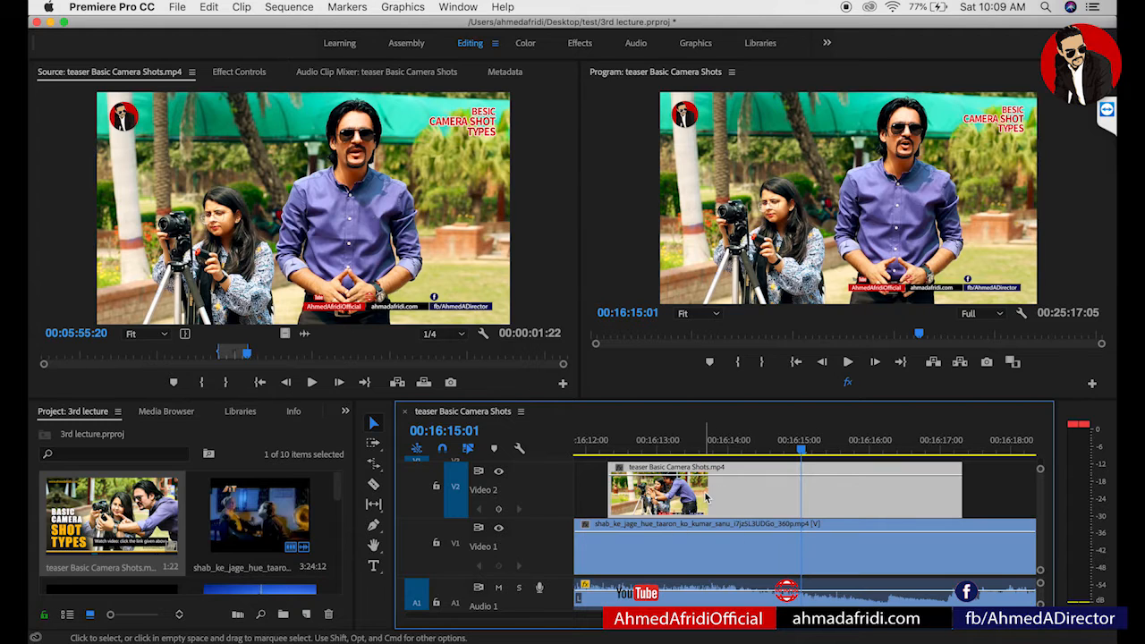
pyautogui.press('=')
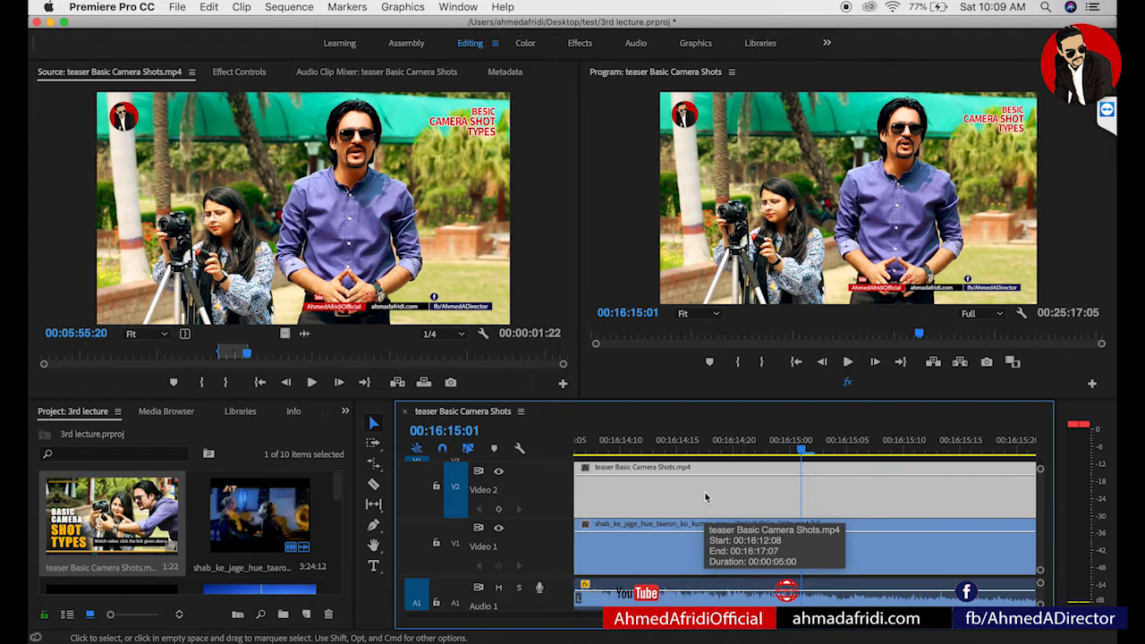
pyautogui.press('=')
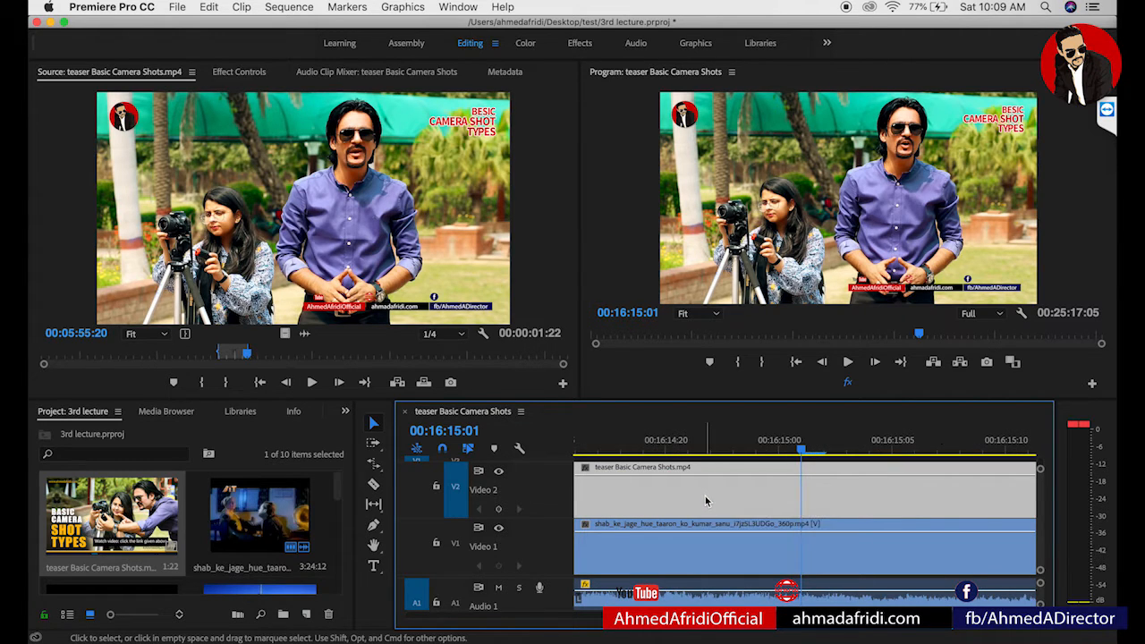
pyautogui.hscroll(-5, 705, 497)
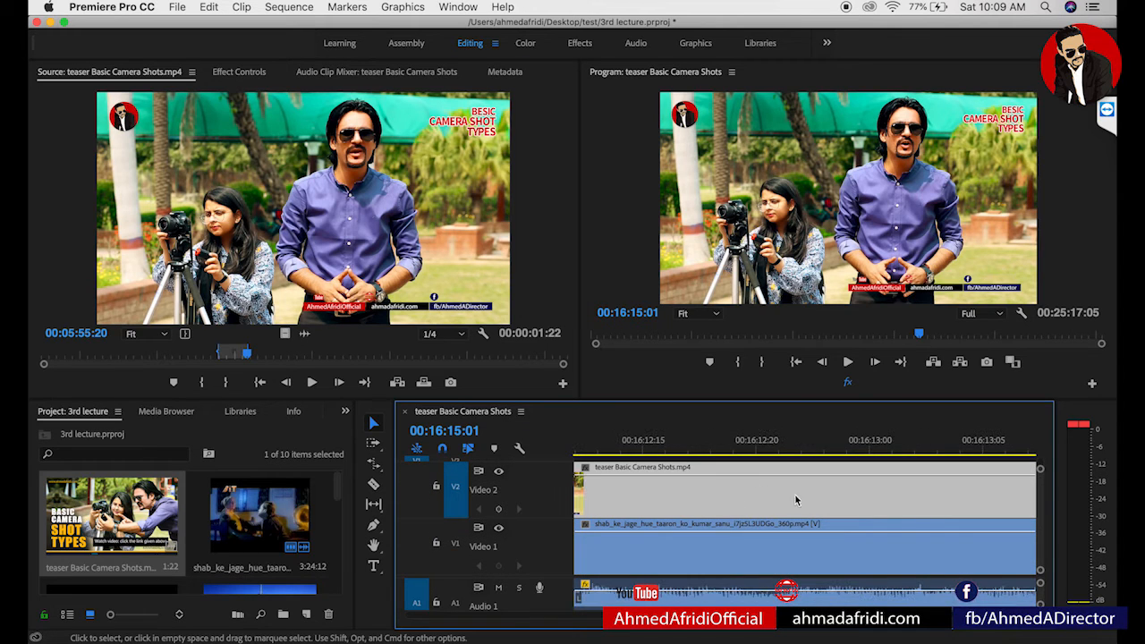
pyautogui.hscroll(-3, 794, 497)
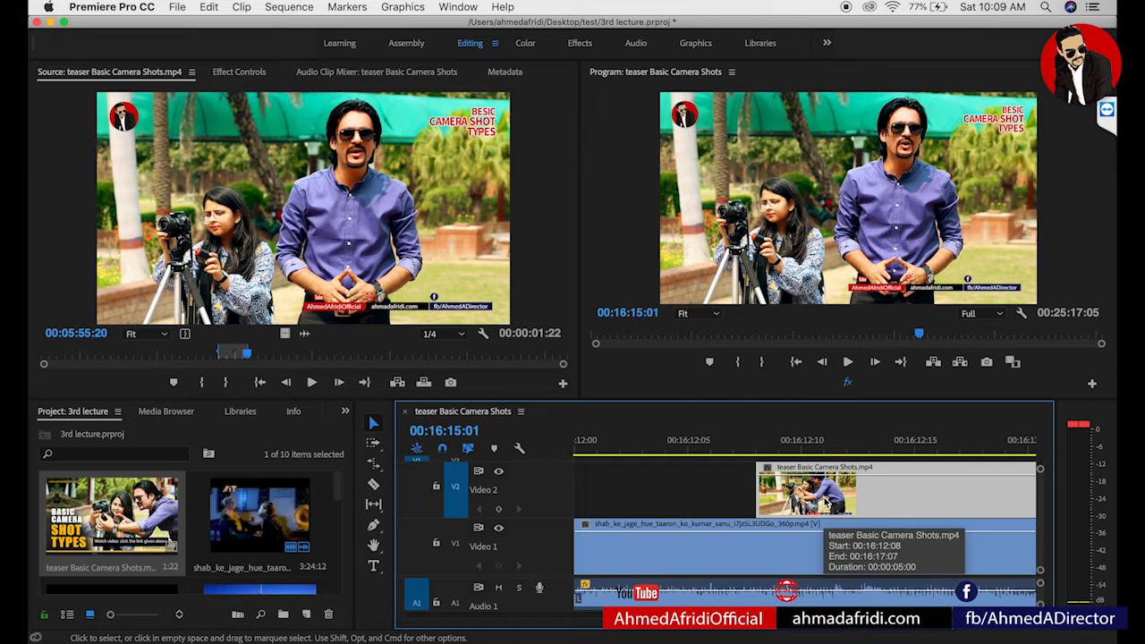
pyautogui.hscroll(10, 825, 503)
pyautogui.hscroll(5, 825, 503)
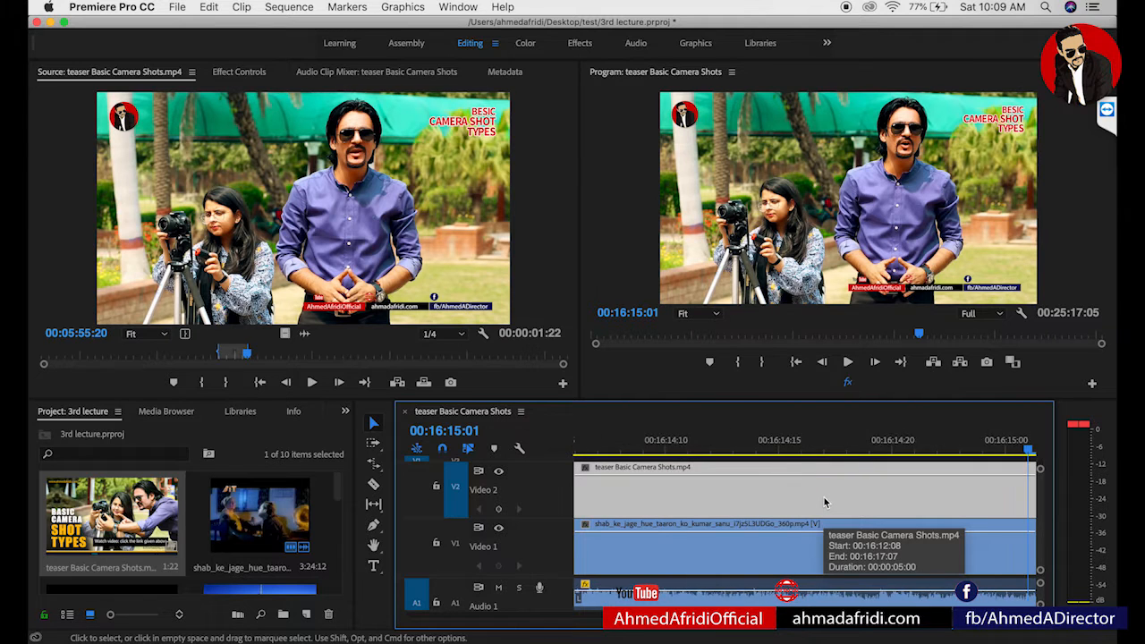
pyautogui.hscroll(10, 824, 502)
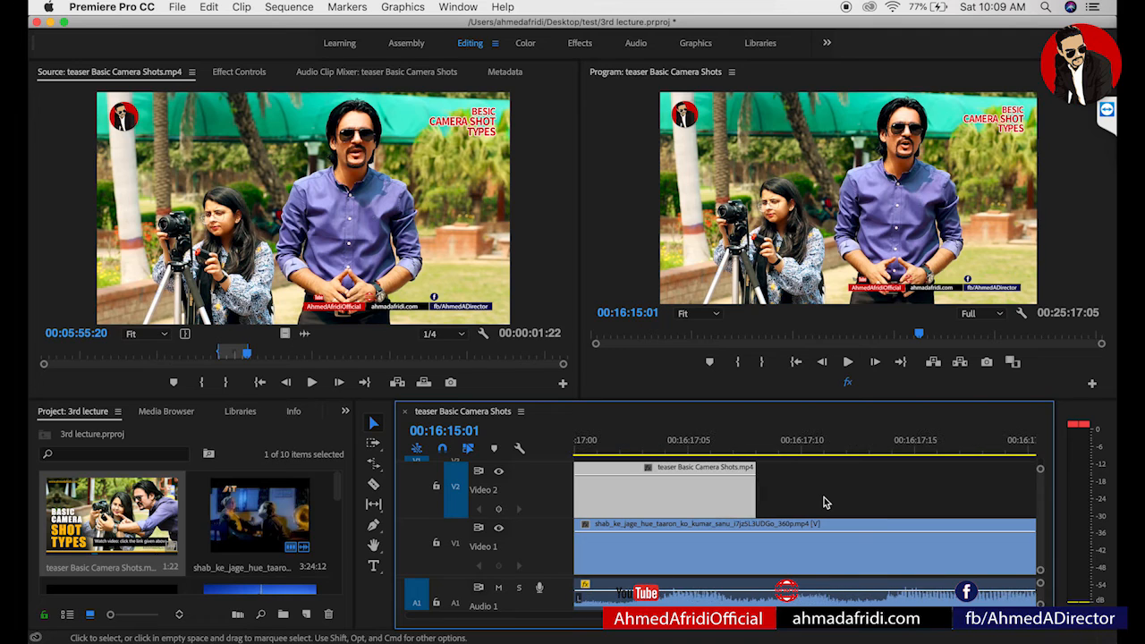
pyautogui.hscroll(-2, 628, 501)
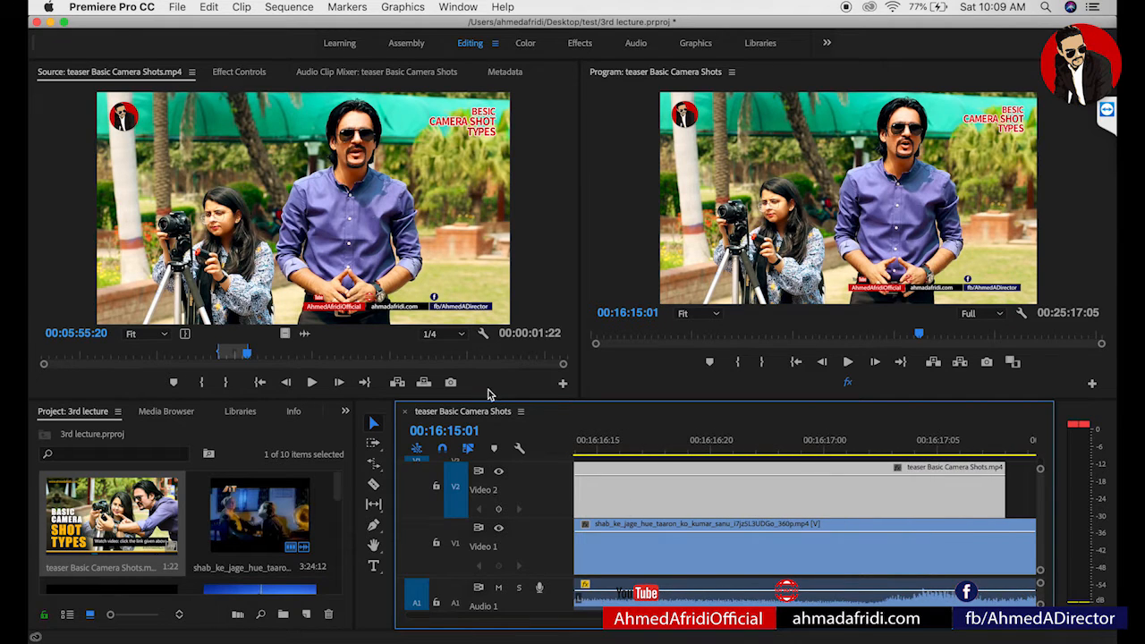
# - Turn off the display of video thumbnails on the timeline clips
pyautogui.click(517, 451)
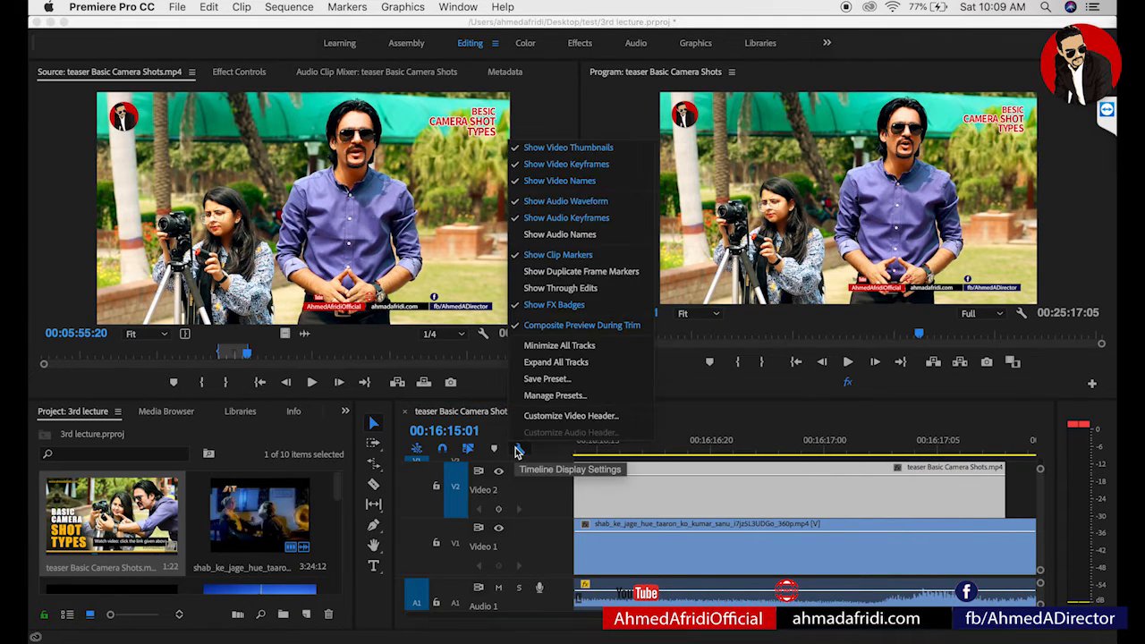
pyautogui.click(550, 158)
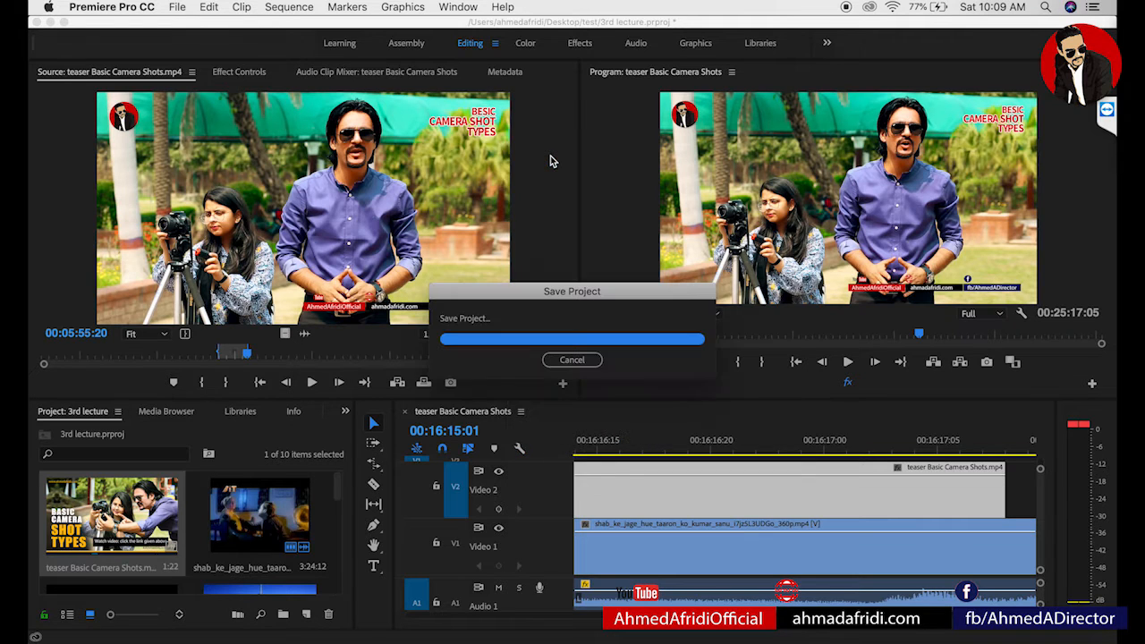
pyautogui.click(519, 450)
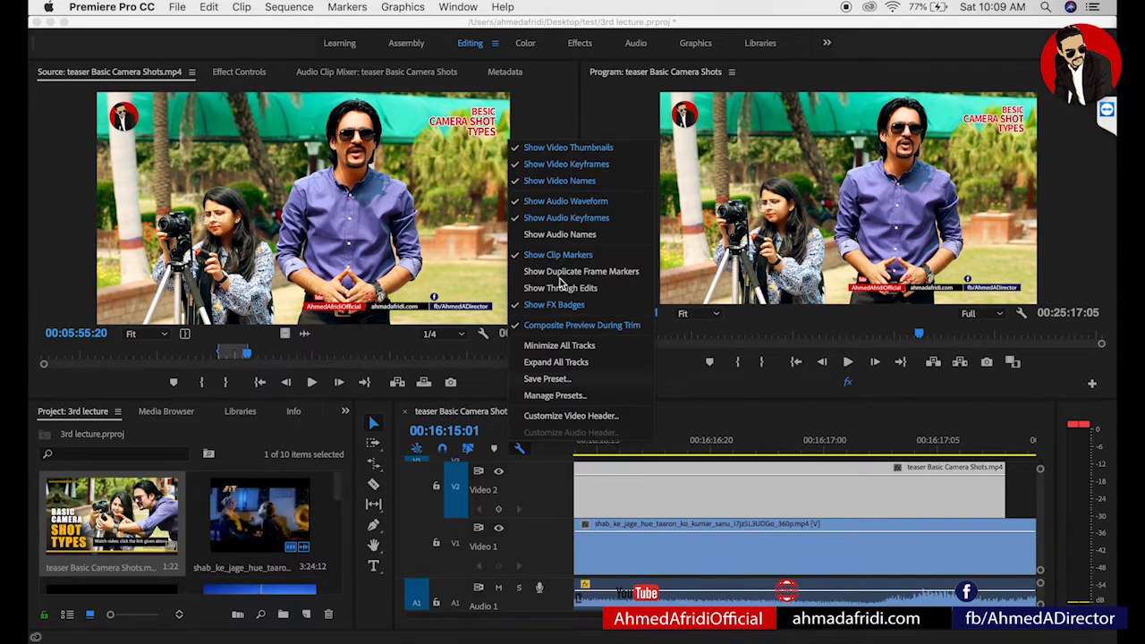
pyautogui.click(595, 152)
# - Move the playhead back to 00:16:12:21, just inside the start of the second teaser clip
pyautogui.click(697, 440)
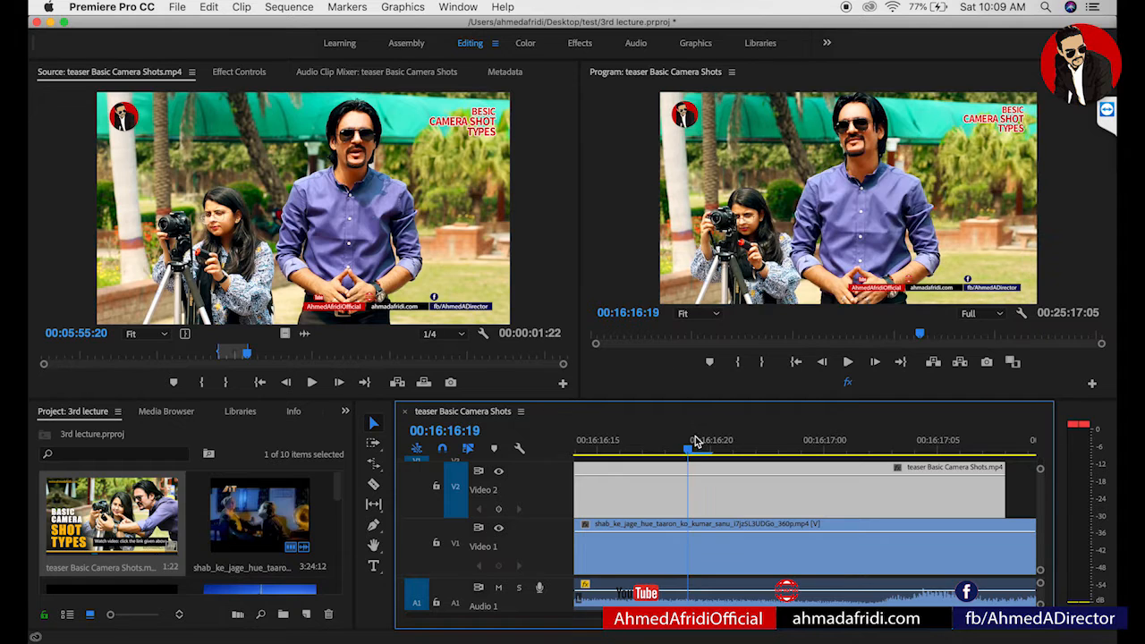
pyautogui.press('-')
pyautogui.press('-')
pyautogui.press('-')
pyautogui.press('-')
pyautogui.click(726, 443)
pyautogui.press('=')
pyautogui.press('=')
pyautogui.press('=')
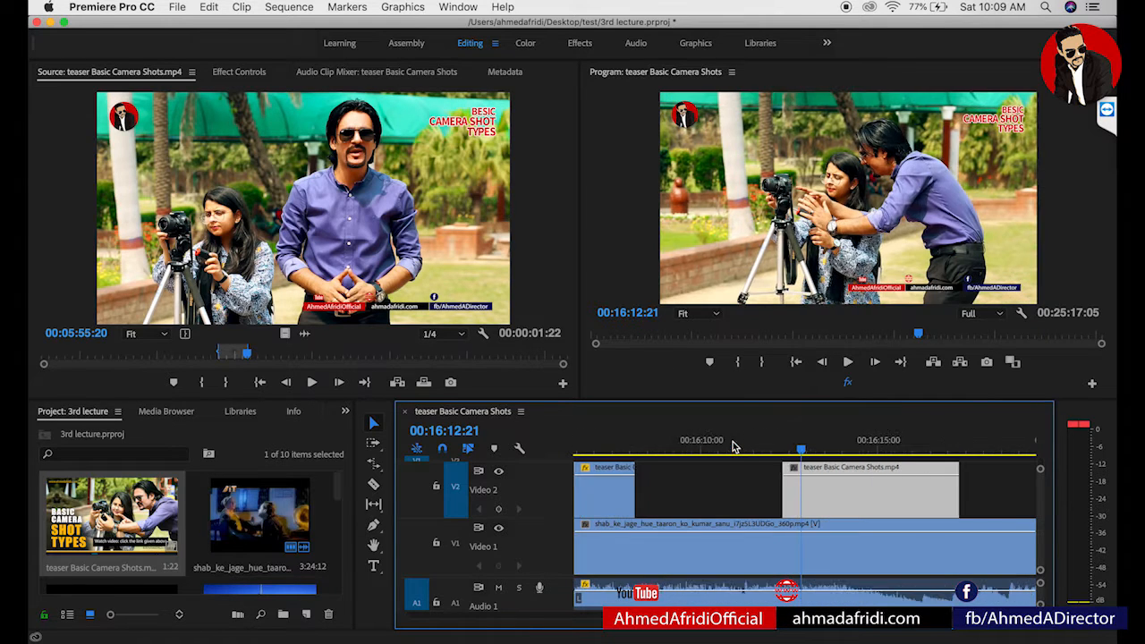
pyautogui.press('-')
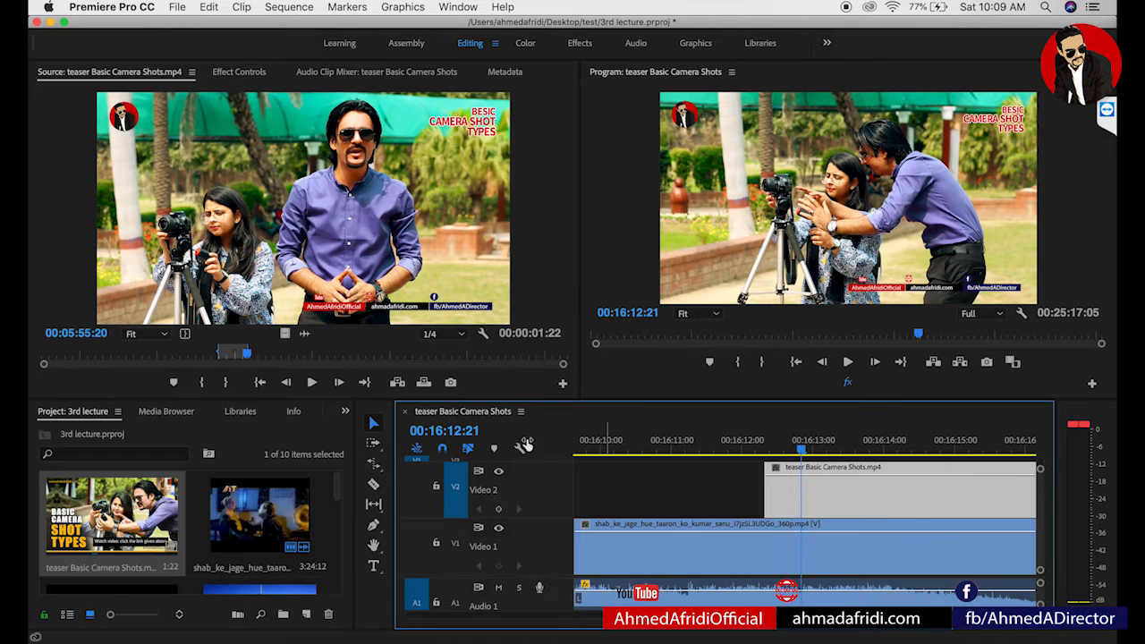
# - Hide the video keyframes and the video names on the timeline clips
pyautogui.click(519, 447)
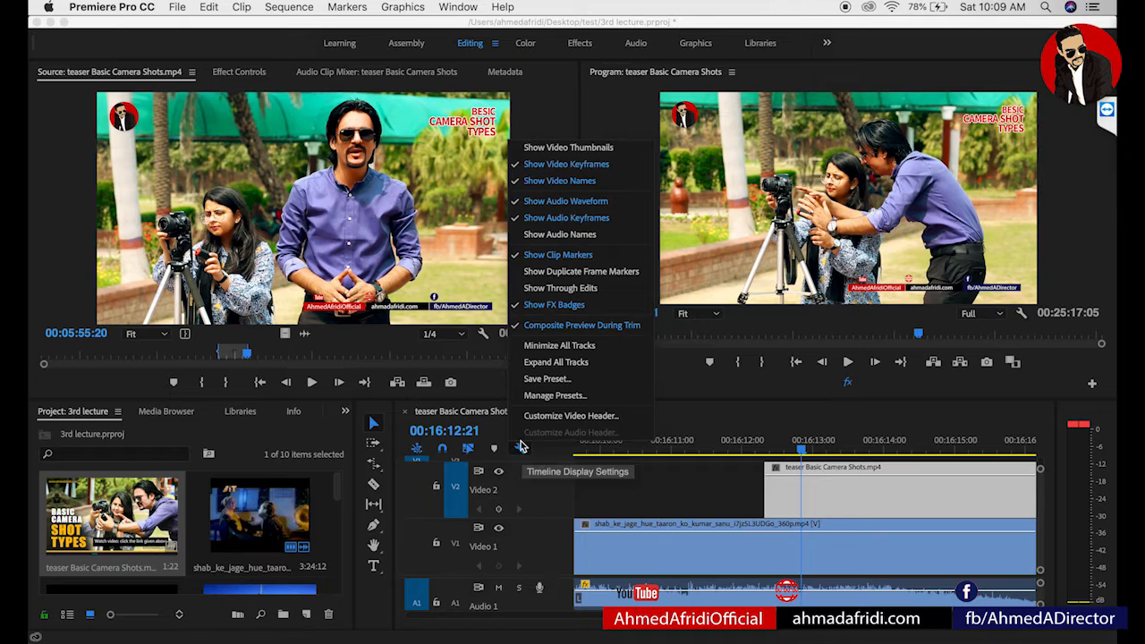
pyautogui.click(595, 166)
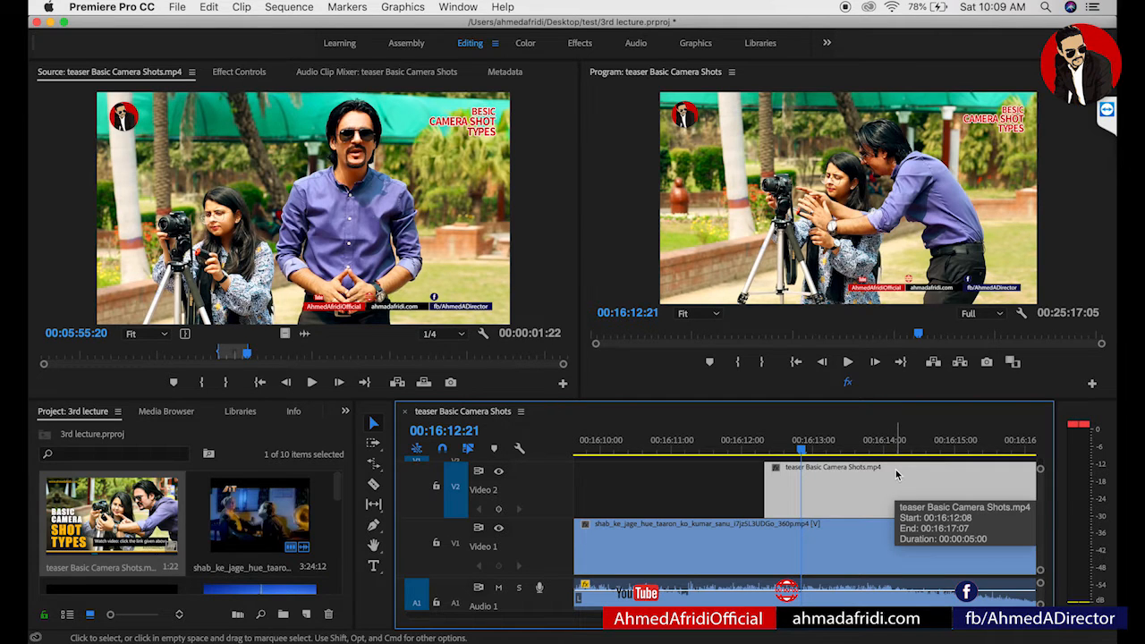
pyautogui.click(521, 448)
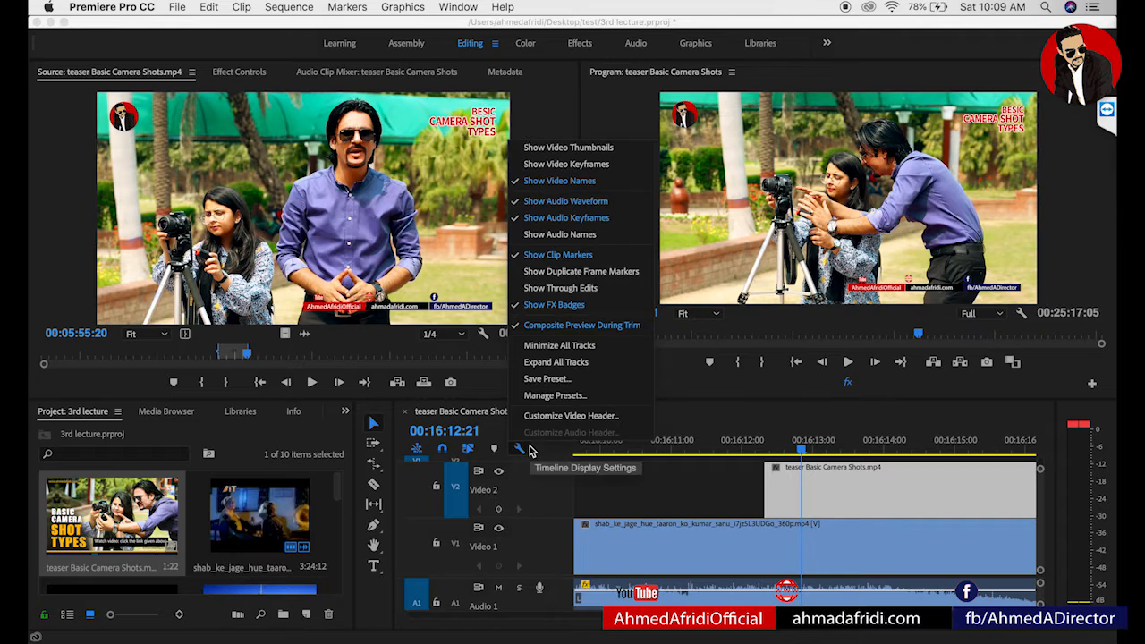
pyautogui.click(597, 183)
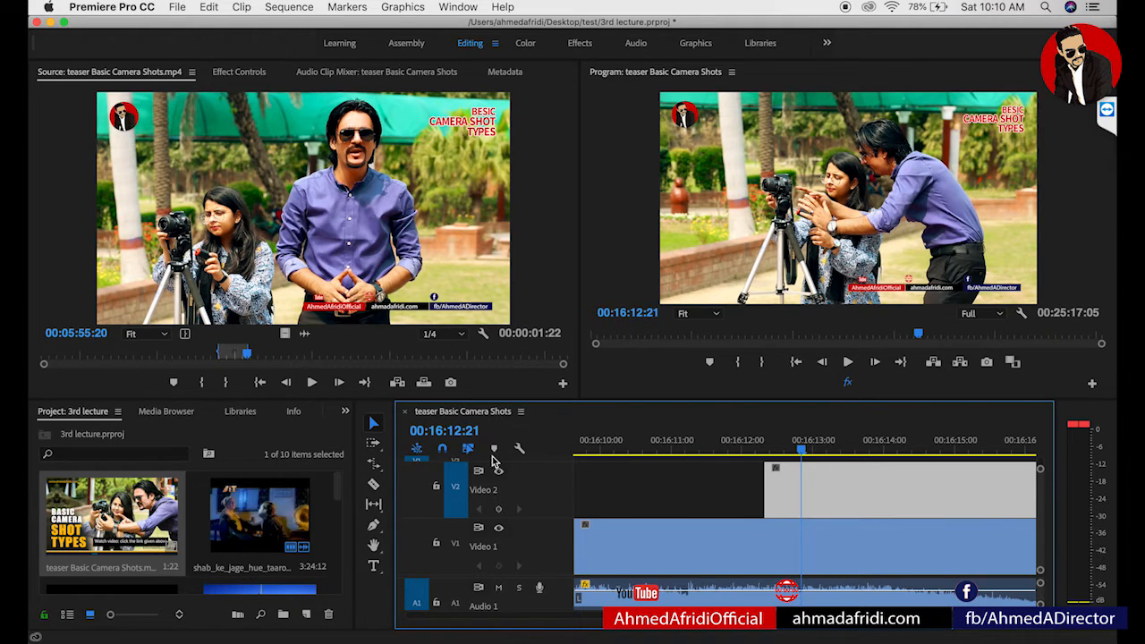
# - Turn the display of video names, video keyframes and video thumbnails back on in the timeline
pyautogui.click(519, 448)
pyautogui.click(577, 180)
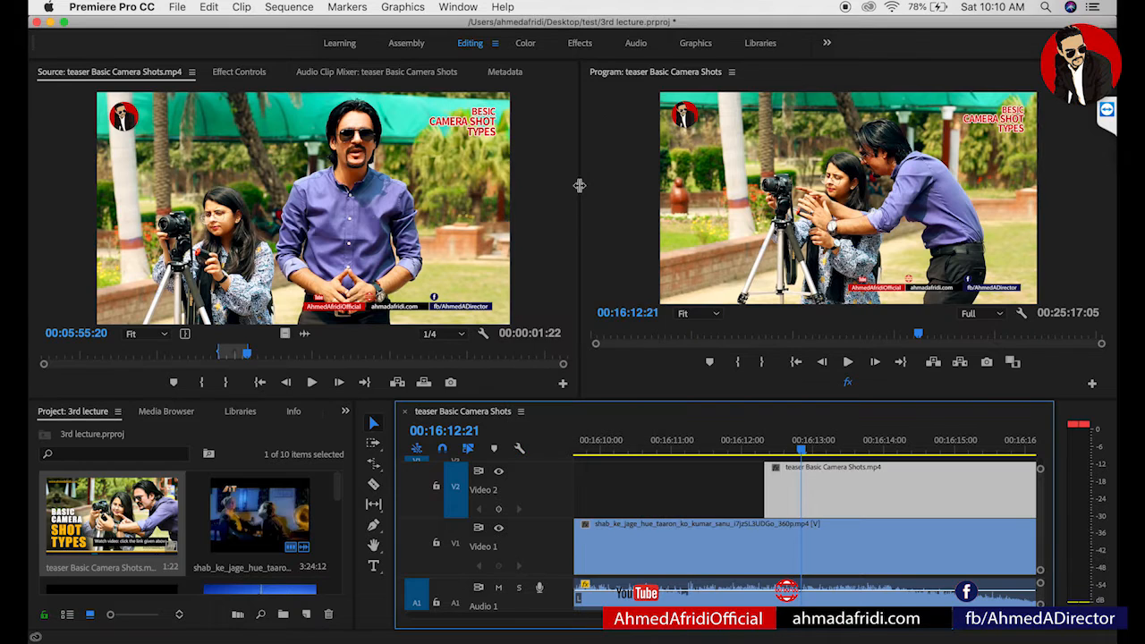
pyautogui.click(519, 448)
pyautogui.click(590, 166)
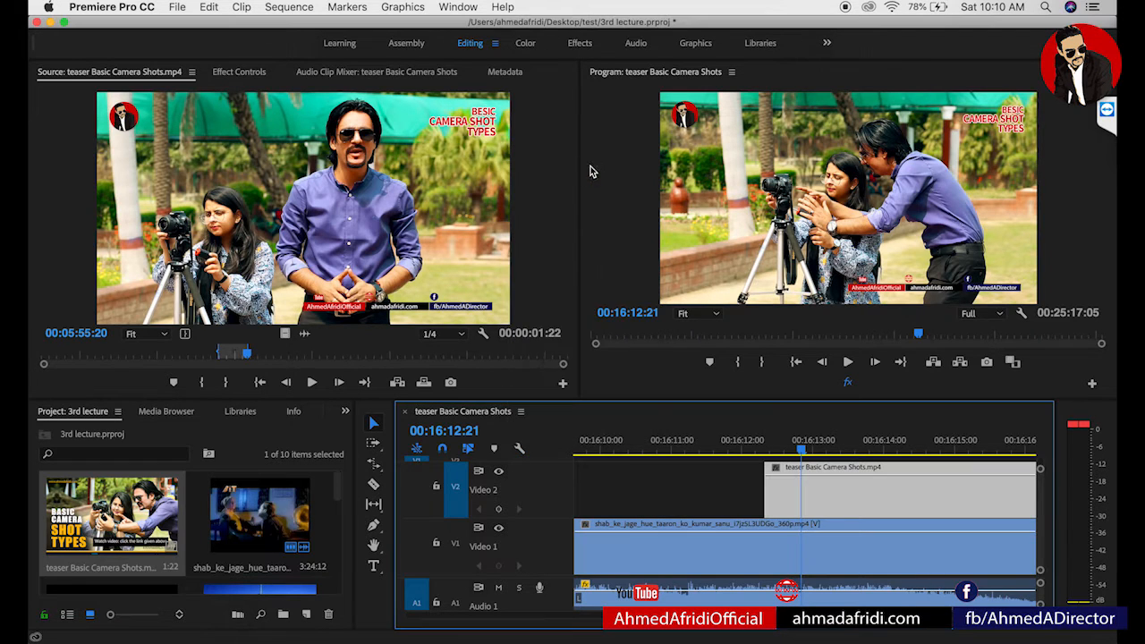
pyautogui.click(519, 448)
pyautogui.click(594, 148)
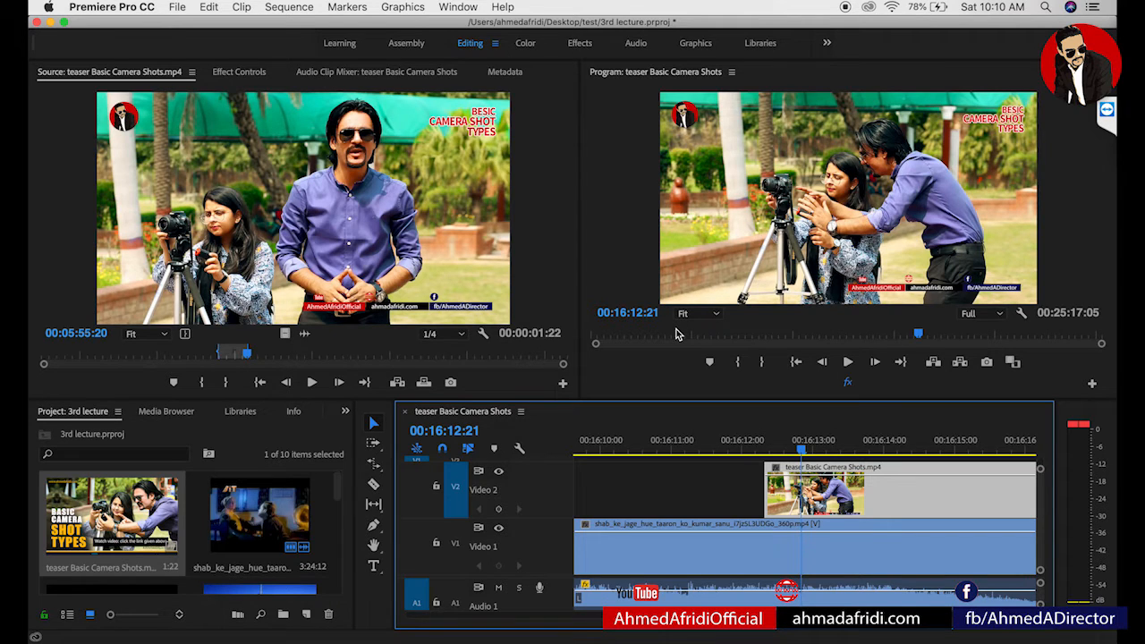
# - Select the empty gap before the second teaser clip, then maximize the timeline and restore its normal size
pyautogui.click(519, 448)
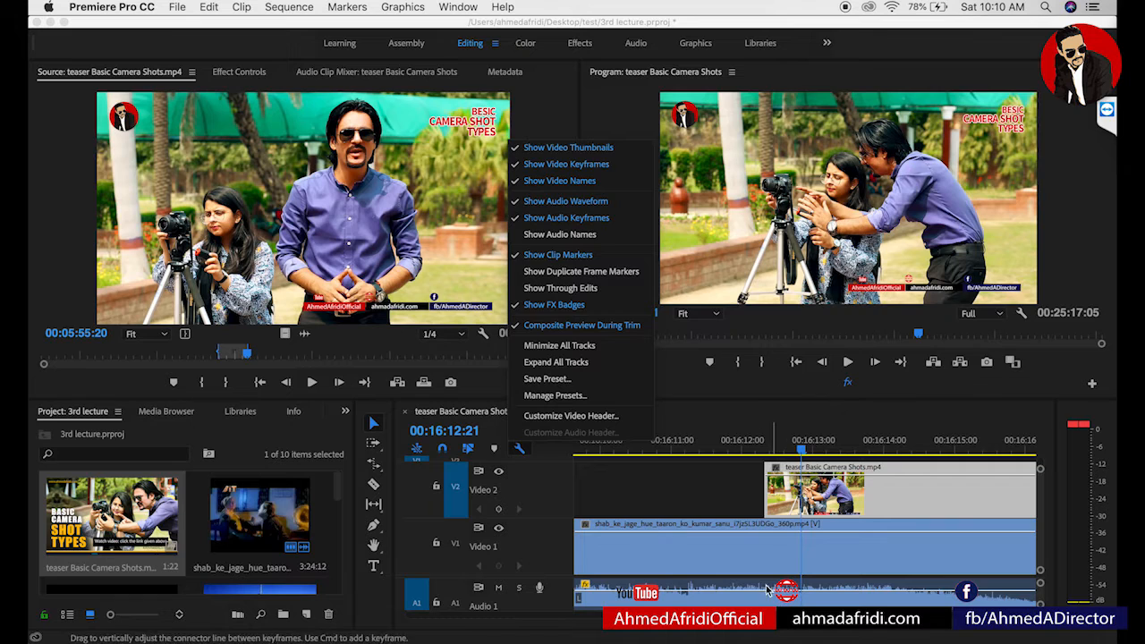
pyautogui.click(728, 511)
pyautogui.press('`')
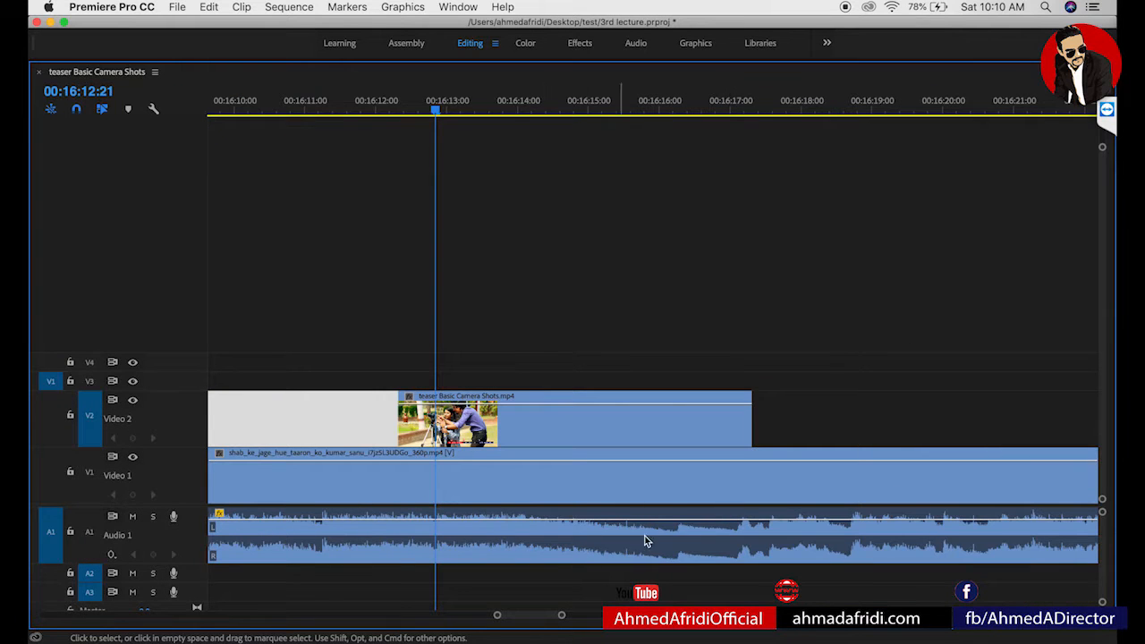
pyautogui.press('`')
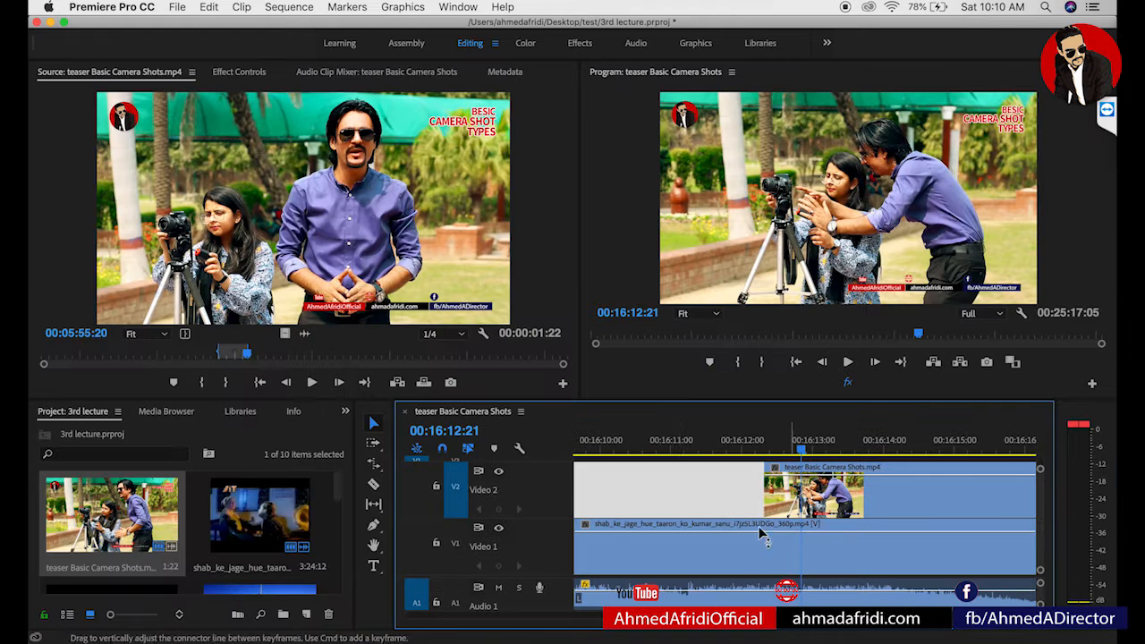
# - Show the audio names on the timeline's audio clips and reopen the timeline display settings
pyautogui.click(518, 447)
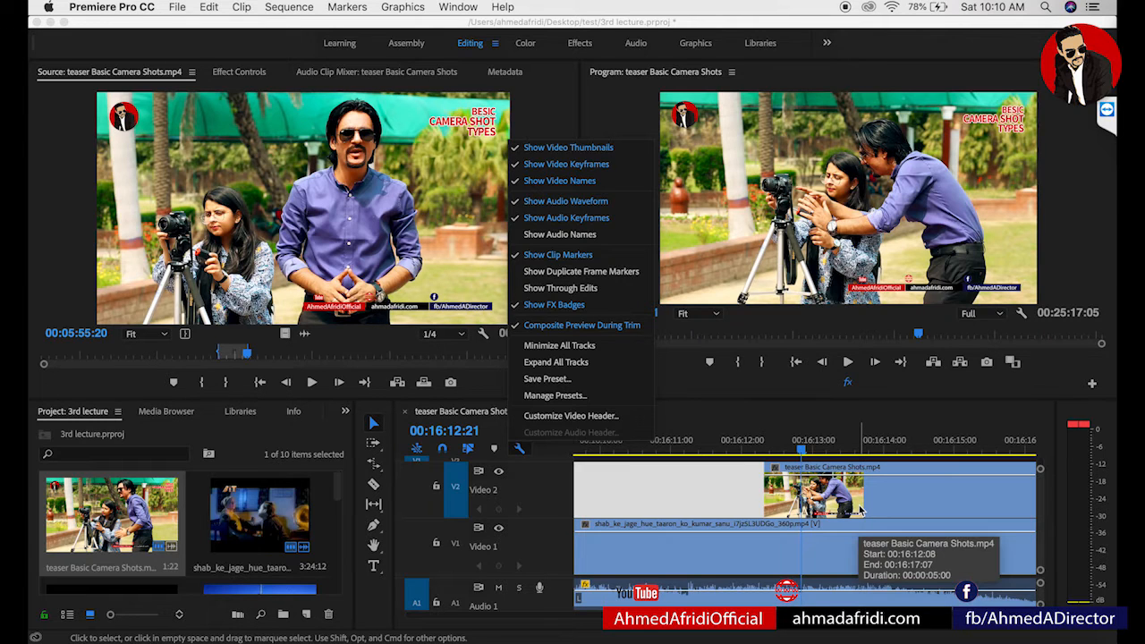
pyautogui.click(588, 233)
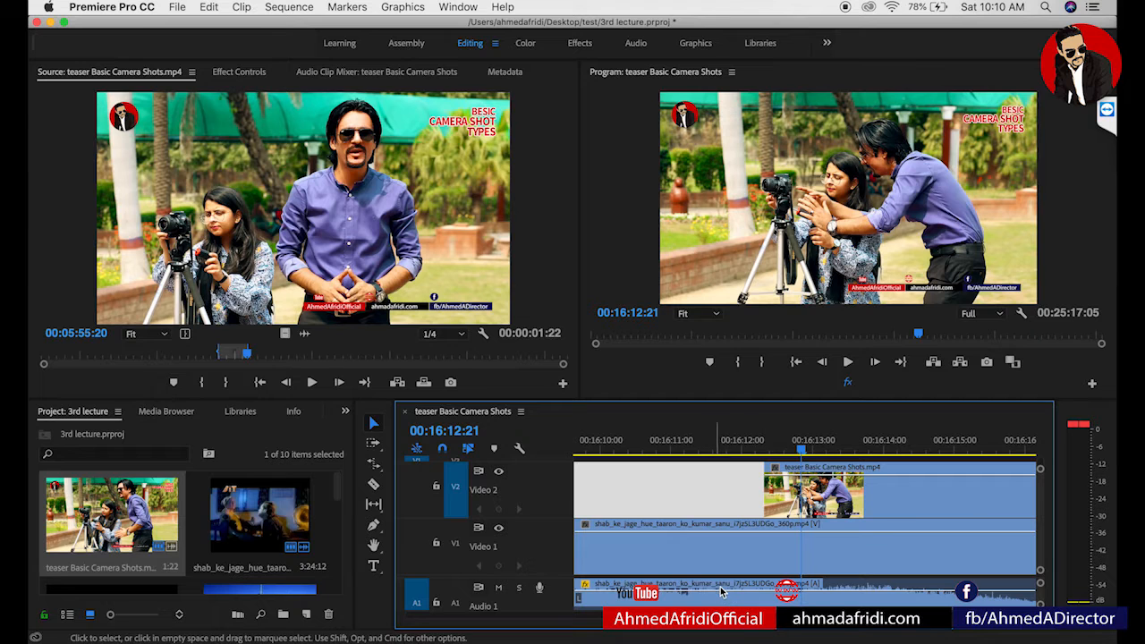
pyautogui.click(518, 448)
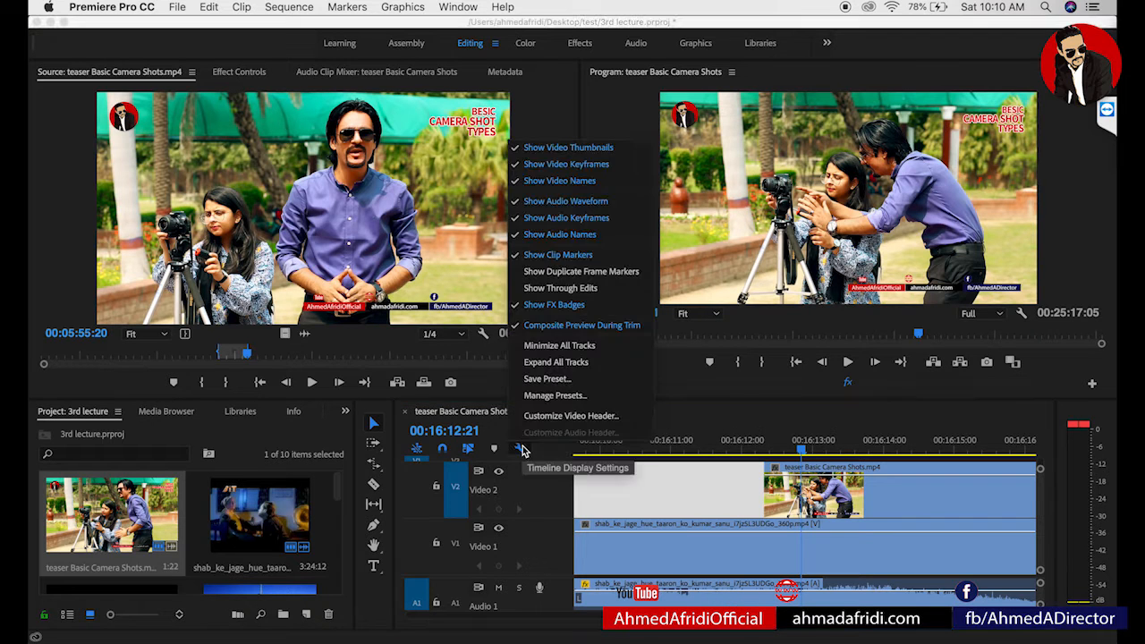
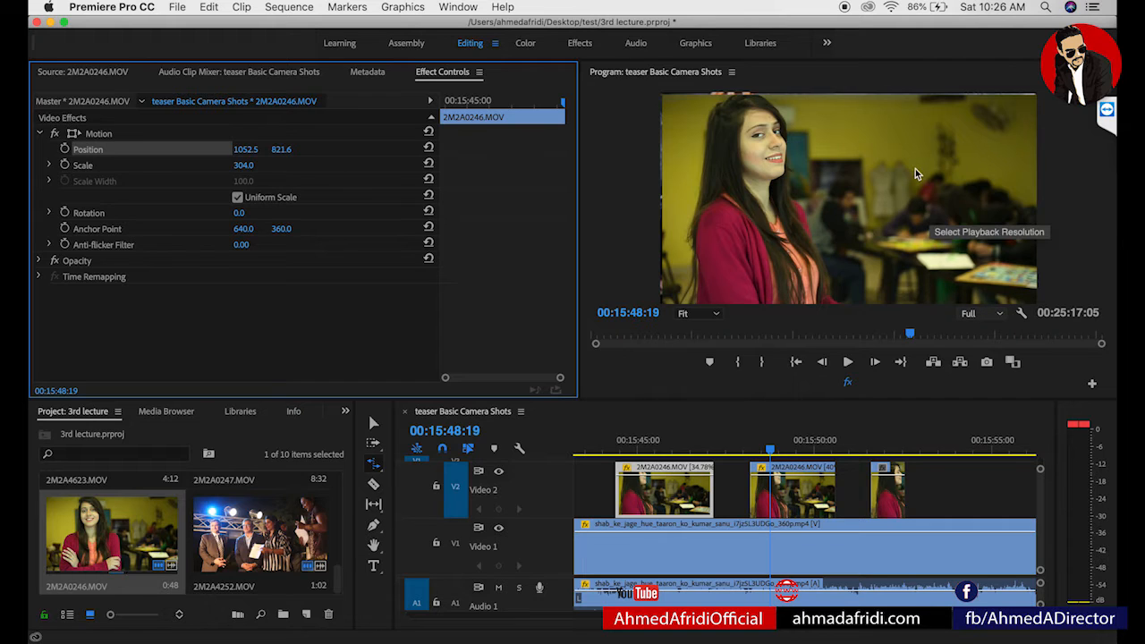
# - Move the playhead to 00:15:45:21 and reset the scale and position of the first 2M2A0246.MOV clip
pyautogui.click(668, 440)
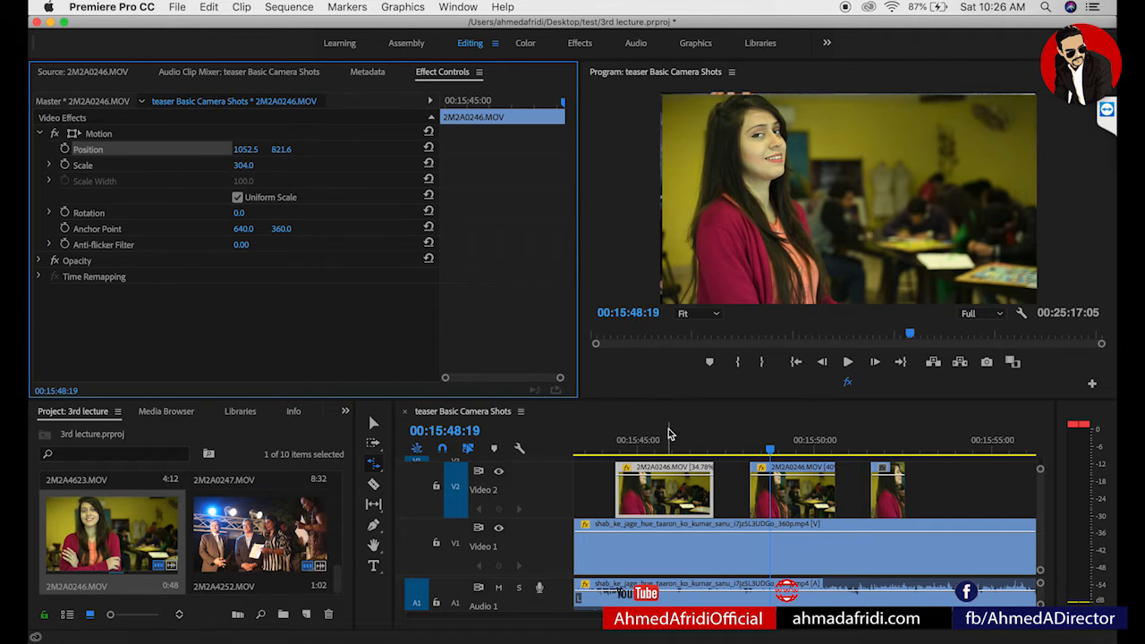
pyautogui.moveTo(242, 167); pyautogui.dragTo(139, 166)
pyautogui.click(430, 165)
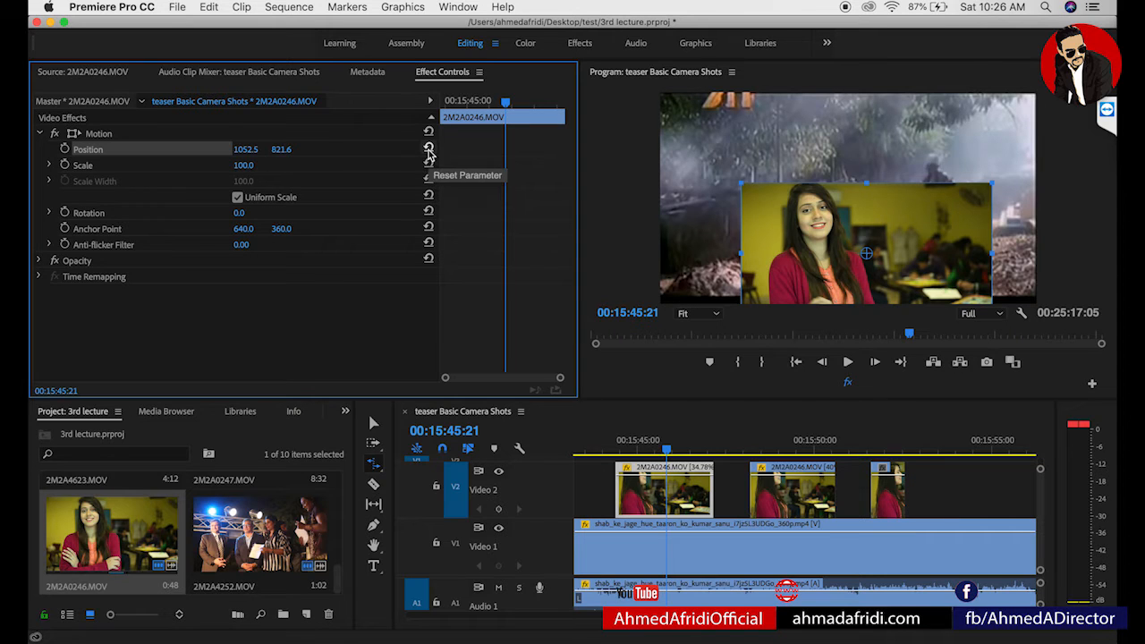
pyautogui.click(428, 150)
# - Scale the first 2M2A0246.MOV clip up to about 154 and rotate it to 359°
pyautogui.click(236, 180)
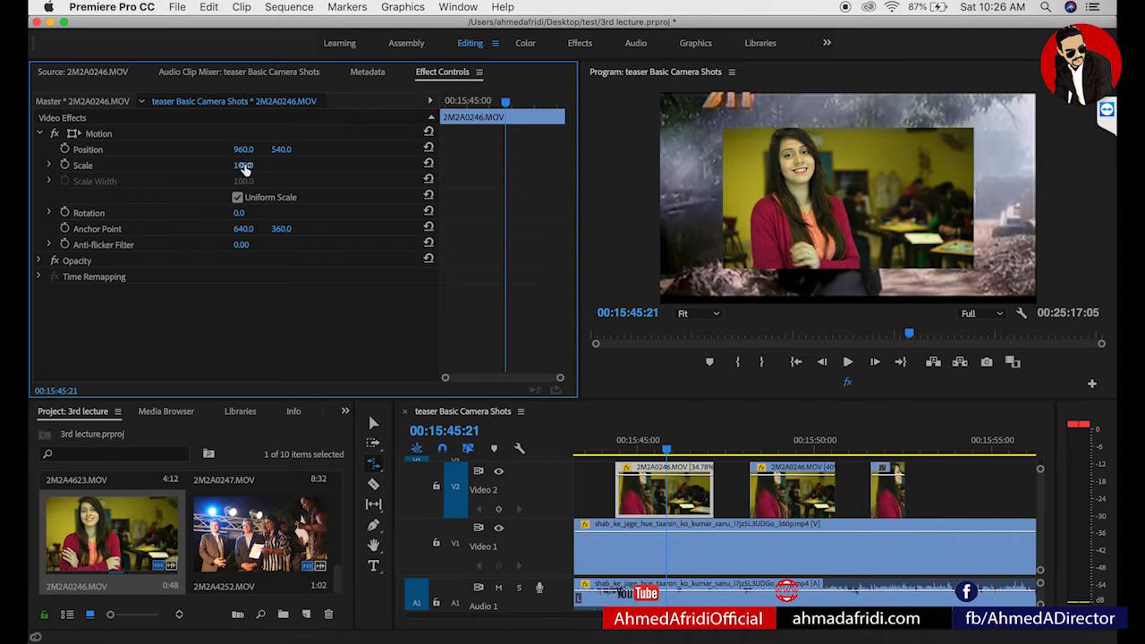
pyautogui.moveTo(244, 168)
pyautogui.mouseDown()
pyautogui.moveTo(270, 168)
pyautogui.moveTo(192, 168)
pyautogui.moveTo(278, 168)
pyautogui.moveTo(212, 168)
pyautogui.moveTo(273, 168)
pyautogui.moveTo(233, 168)
pyautogui.moveTo(255, 168)
pyautogui.mouseUp()
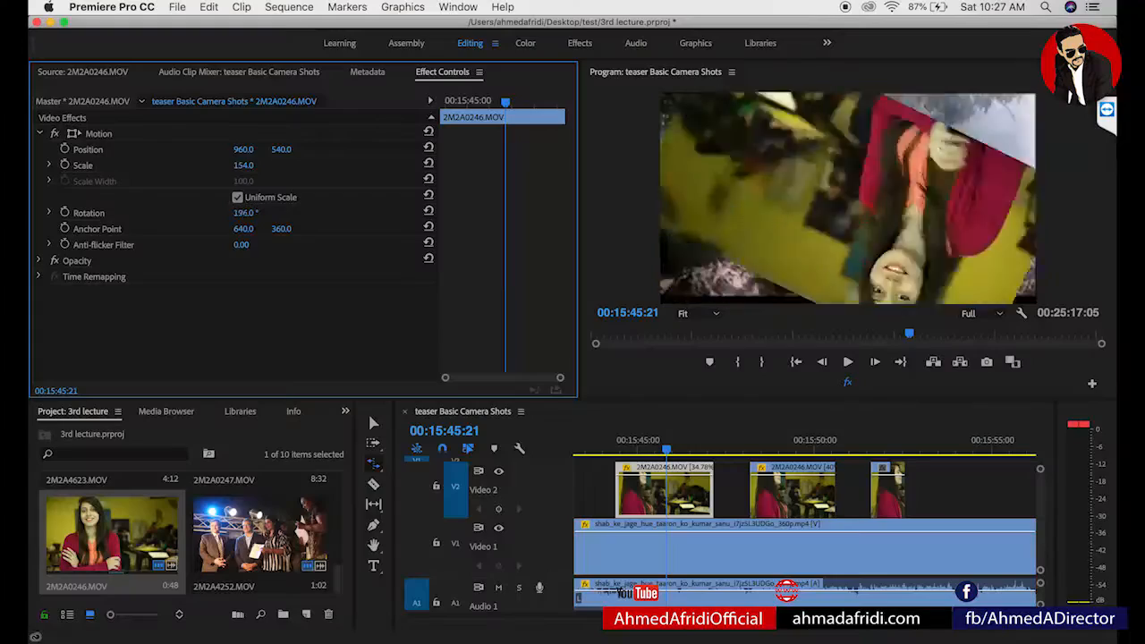
pyautogui.moveTo(243, 213)
pyautogui.mouseDown()
pyautogui.moveTo(208, 213)
pyautogui.moveTo(309, 212)
pyautogui.moveTo(238, 213)
pyautogui.moveTo(302, 213)
pyautogui.moveTo(258, 211)
pyautogui.mouseUp()
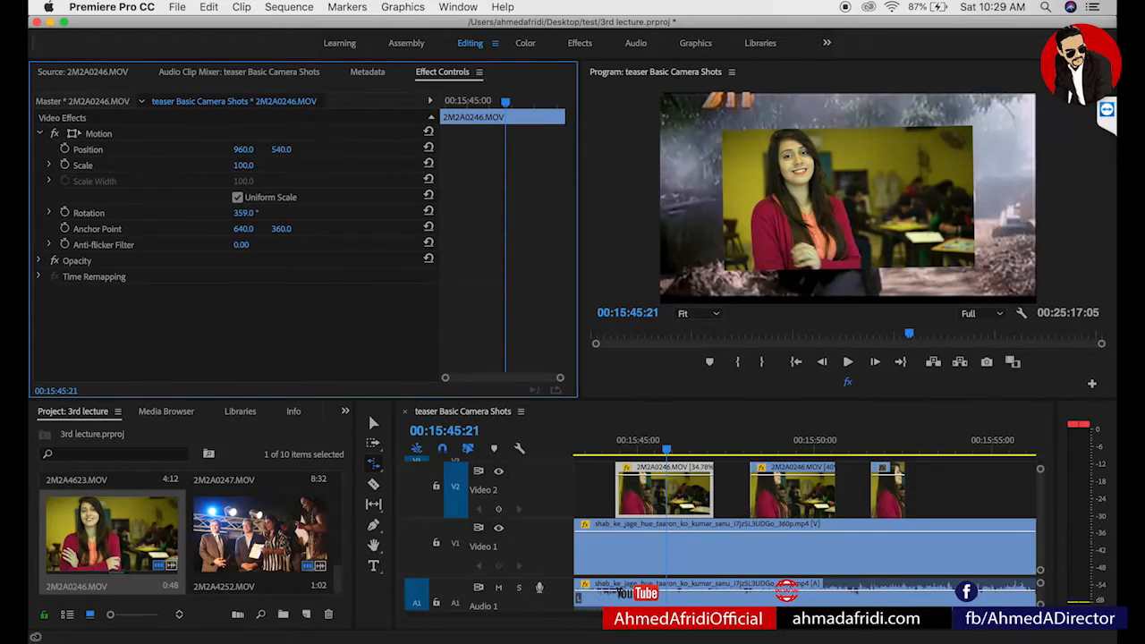
# - Set the first 2M2A0246.MOV clip's scale to 50 and select its Motion effect to show the frame handles
pyautogui.click(243, 165)
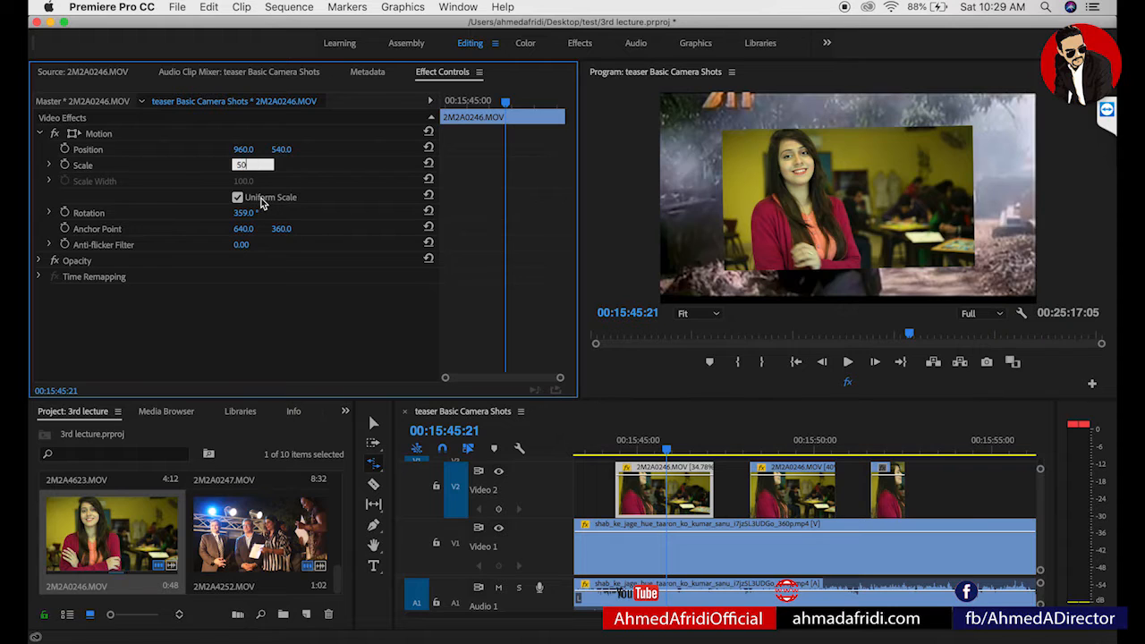
pyautogui.write('50')
pyautogui.press('Return')
pyautogui.click(101, 136)
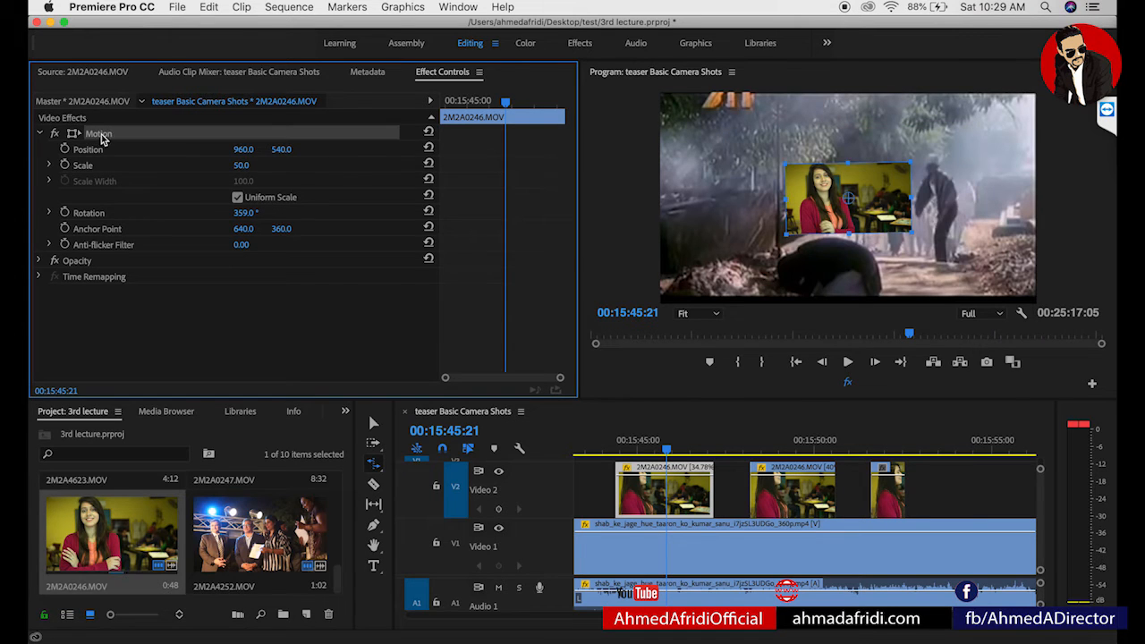
# - Move the first 2M2A0246.MOV clip to about 354.7, 860.1 at the frame's lower left and stack duplicates of it on tracks V3 to V5
pyautogui.click(98, 152)
pyautogui.moveTo(900, 224); pyautogui.dragTo(773, 283)
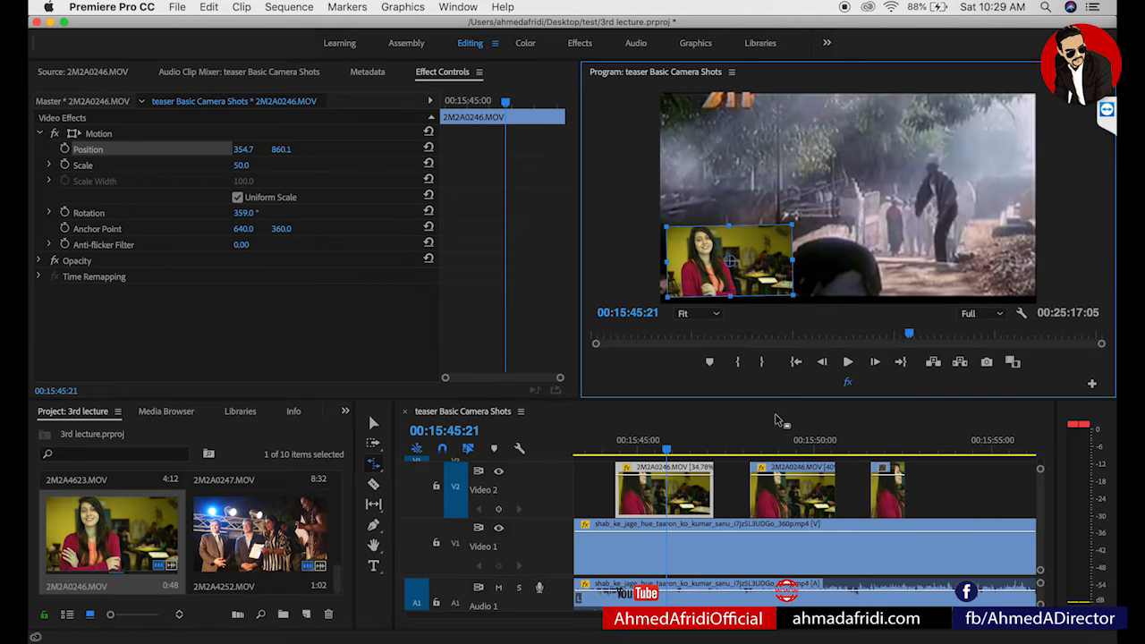
pyautogui.doubleClick(552, 501)
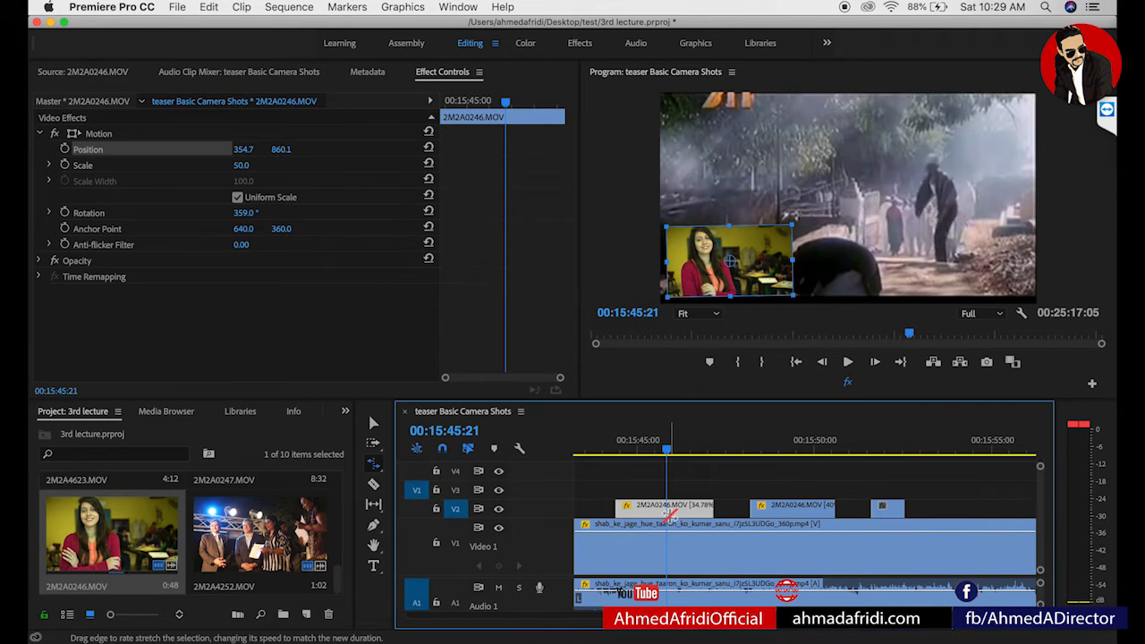
pyautogui.press('v')
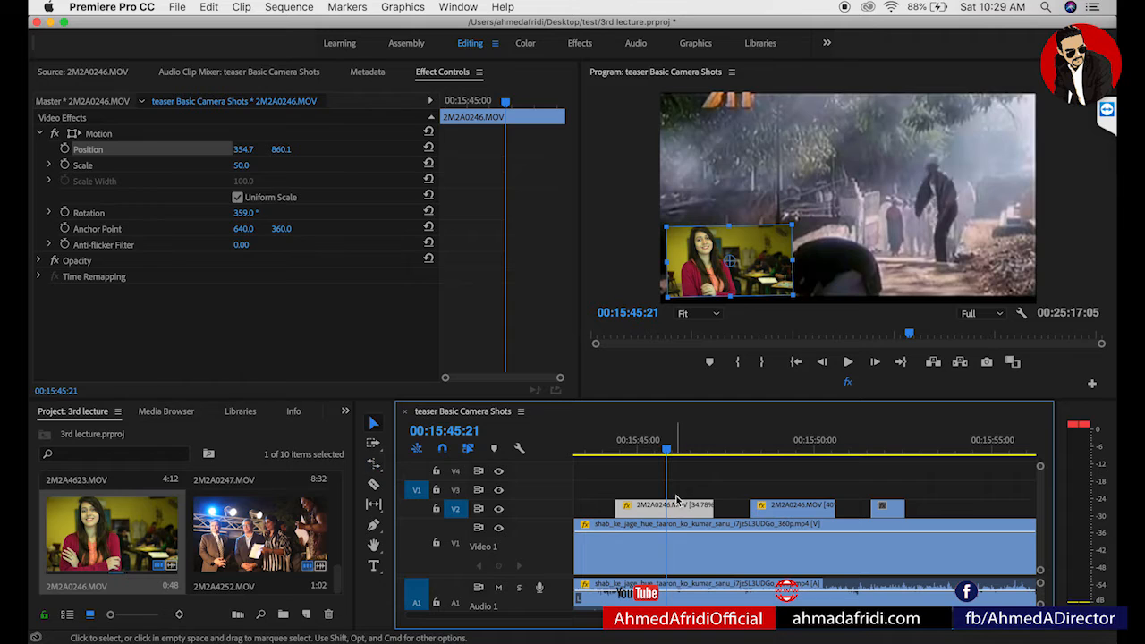
pyautogui.moveTo(675, 514); pyautogui.dragTo(678, 495)
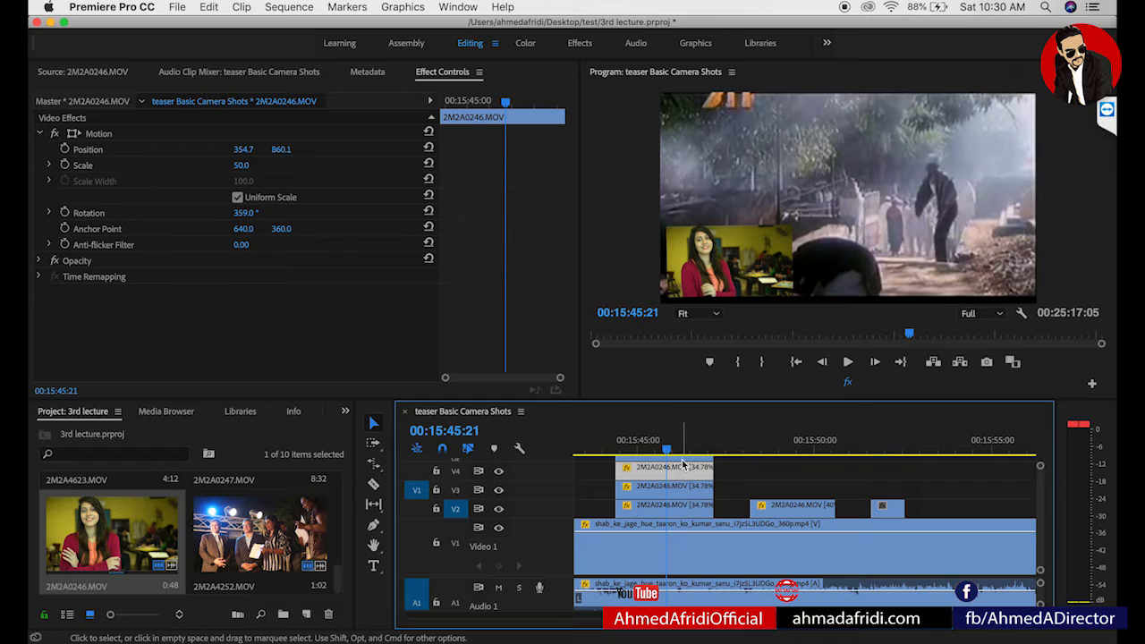
# - Reposition the V5 duplicate to about 1576.9, 860.1 at the frame's lower right and the V4 duplicate to about 327.7, 185.1 at its upper left
pyautogui.click(95, 150)
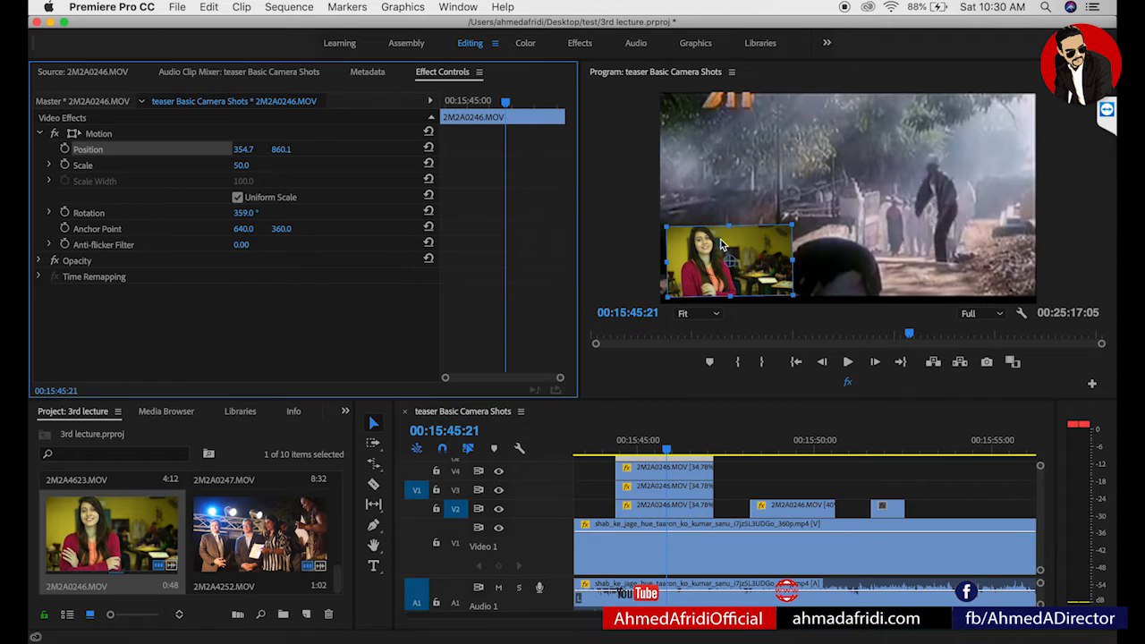
pyautogui.moveTo(768, 259); pyautogui.dragTo(1012, 261)
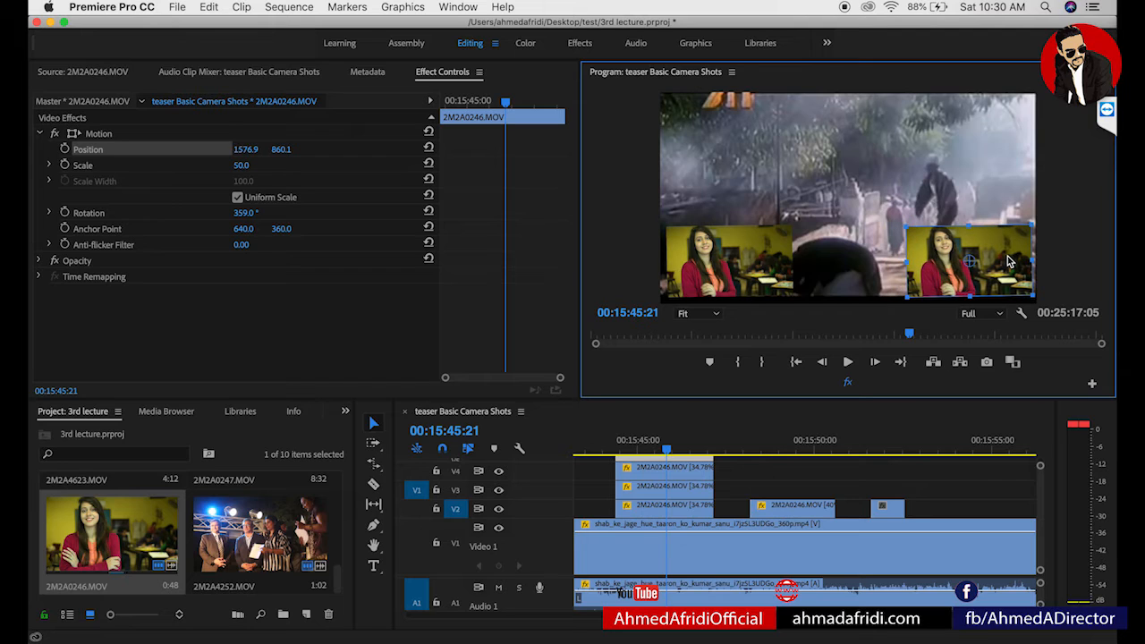
pyautogui.click(689, 480)
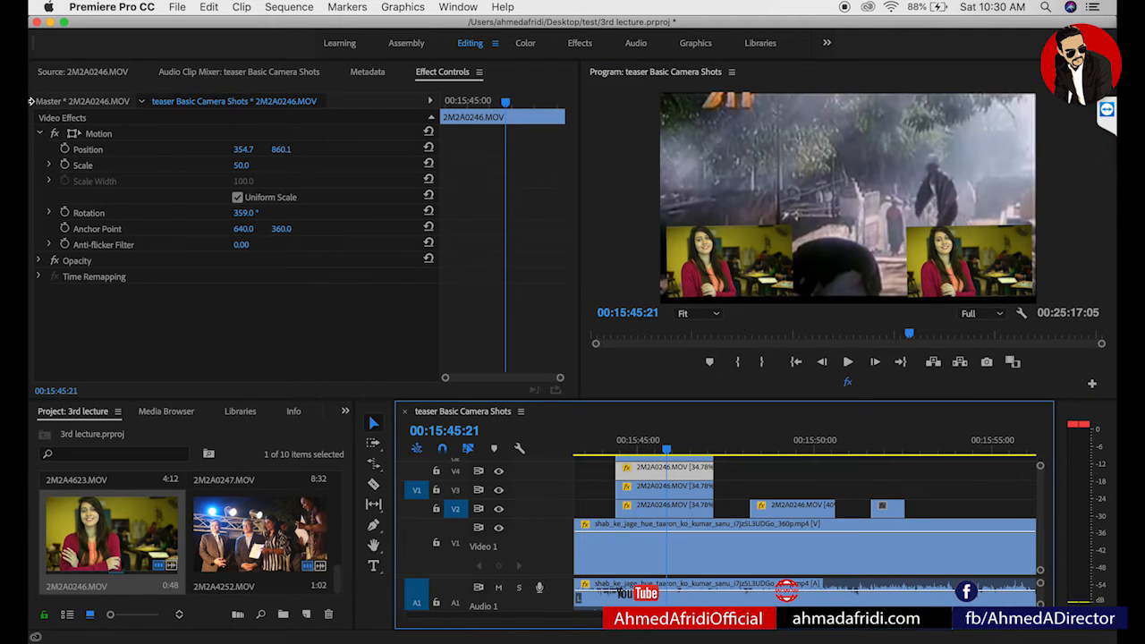
pyautogui.click(103, 153)
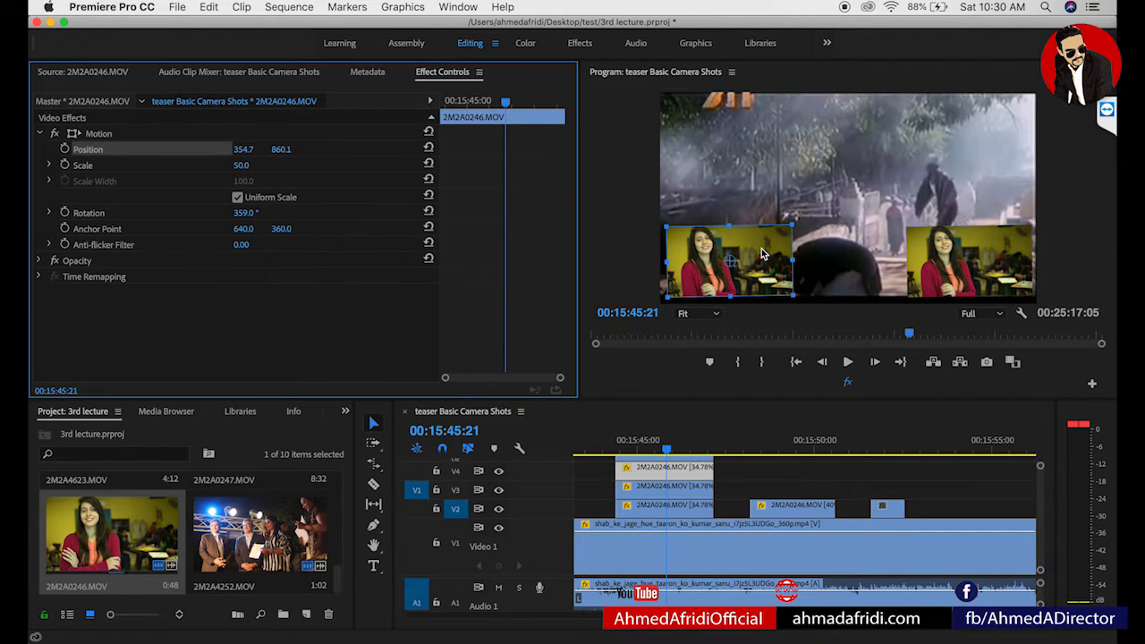
pyautogui.moveTo(760, 255); pyautogui.dragTo(758, 132)
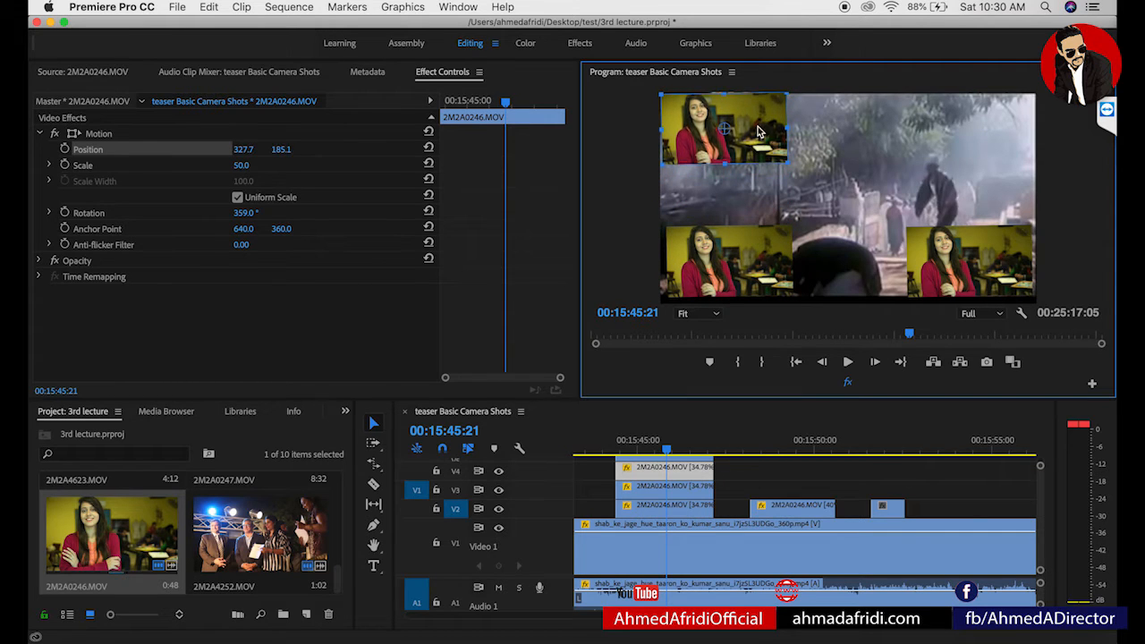
# - Reposition the V3 duplicate of 2M2A0246.MOV to about 1592.3, 189.0 in the frame's upper-right corner
pyautogui.click(682, 492)
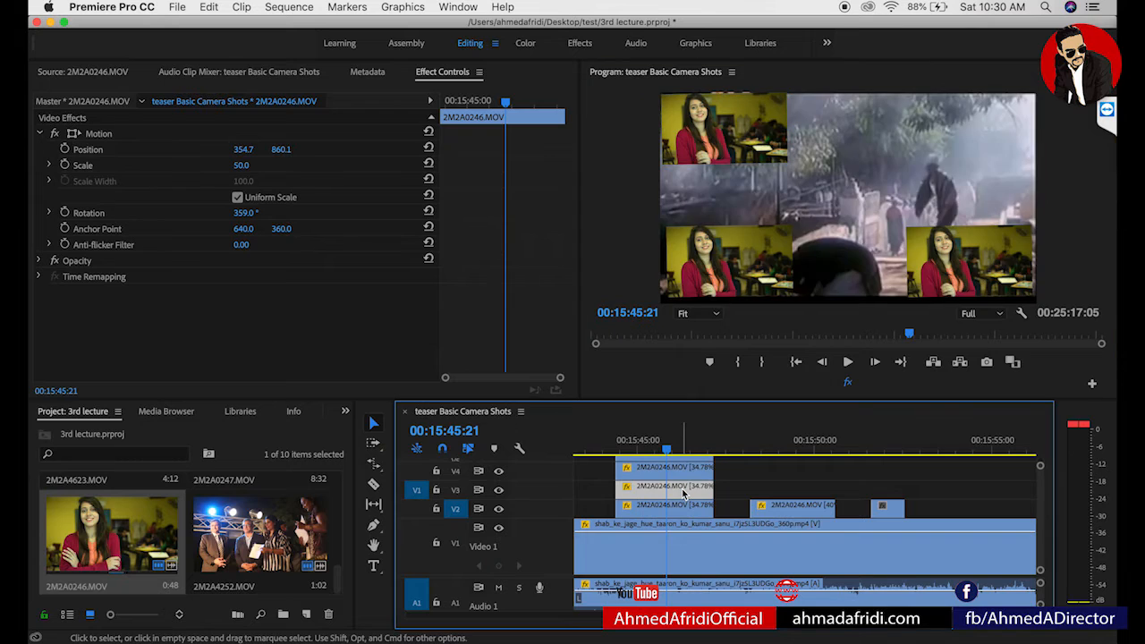
pyautogui.click(100, 152)
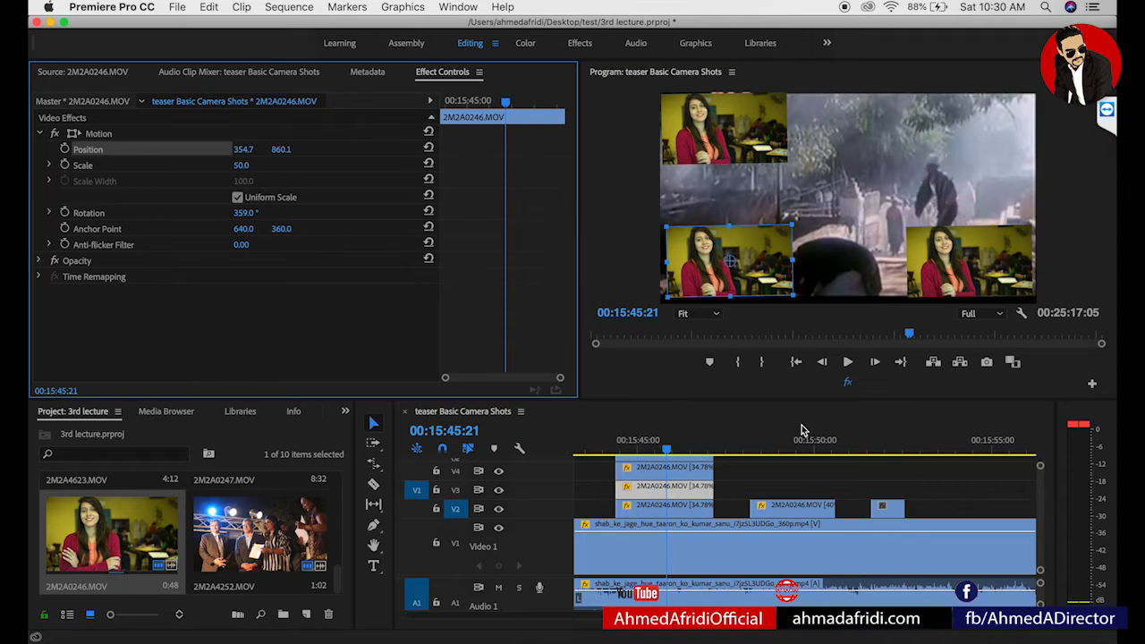
pyautogui.moveTo(765, 255); pyautogui.dragTo(1010, 250)
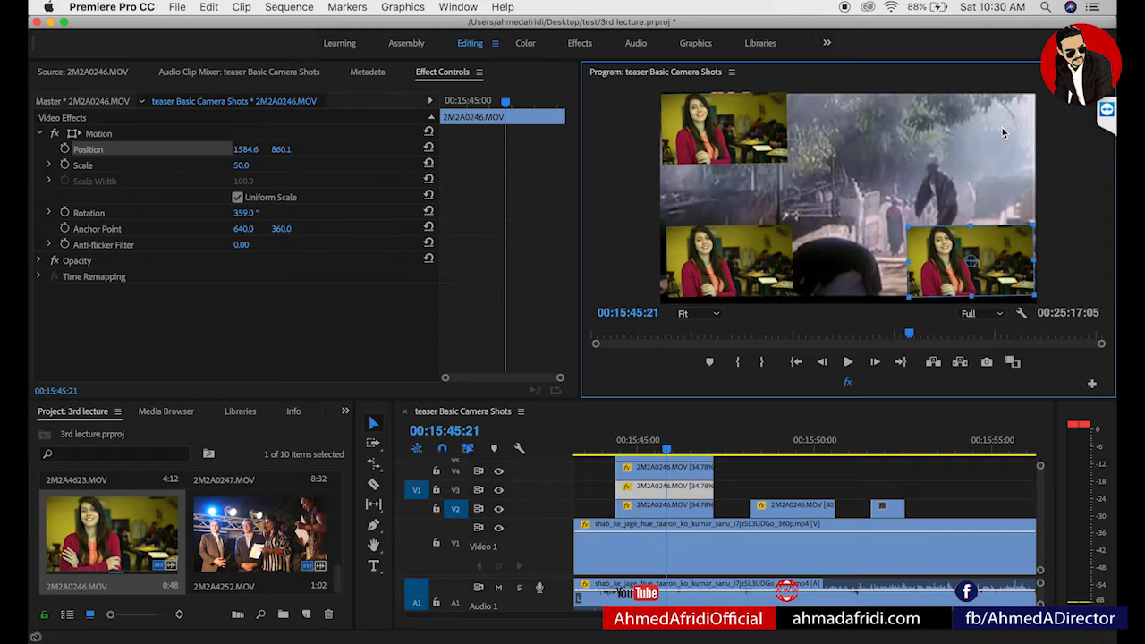
pyautogui.moveTo(1002, 128); pyautogui.dragTo(1005, 124)
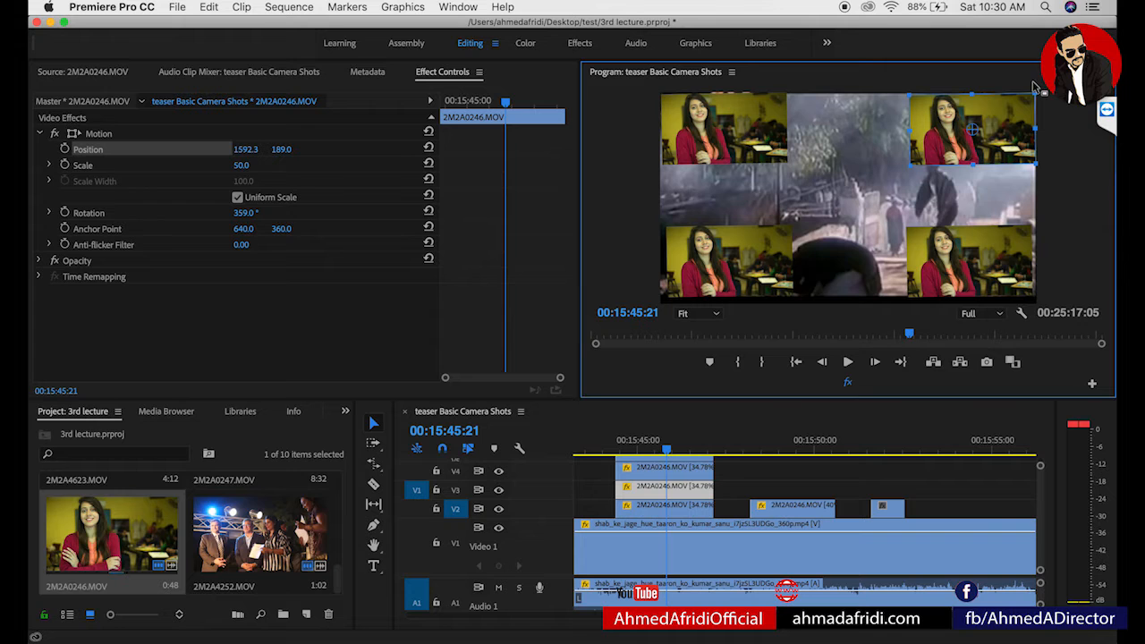
# - Play back the stacked four-corner clips and return the playhead to their start at 00:15:44:10
pyautogui.press('space')
pyautogui.press('space')
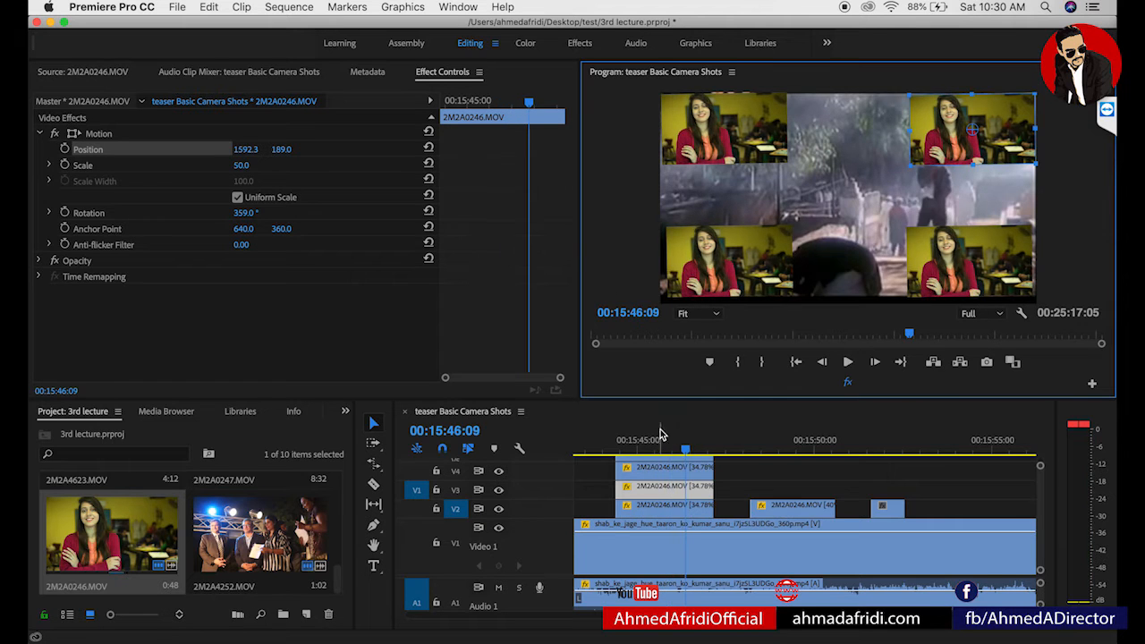
pyautogui.click(644, 436)
pyautogui.press('space')
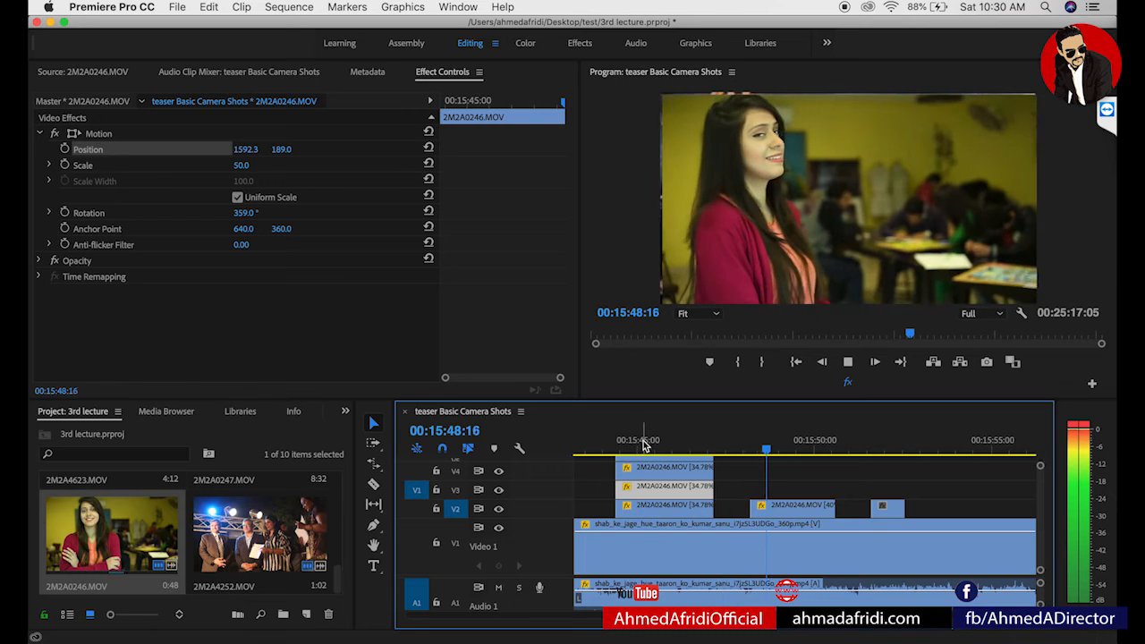
pyautogui.press('space')
pyautogui.click(623, 442)
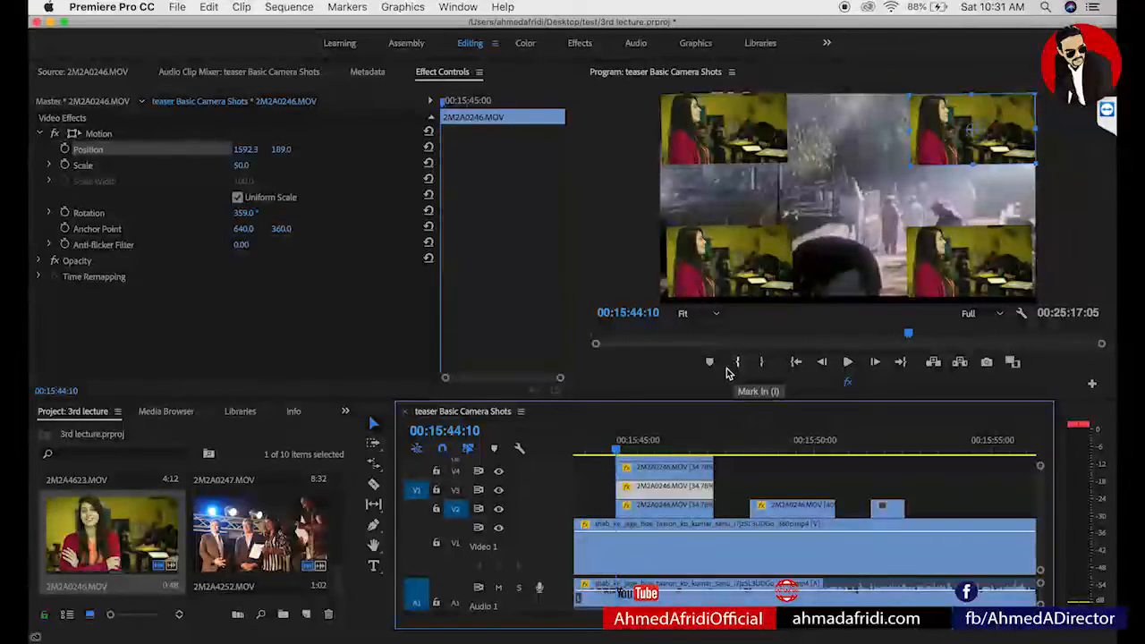
# - In the ik_te_pyar song video source, mark an 18:17 range with its out point at 00:02:20:14
pyautogui.press('-')
pyautogui.press('-')
pyautogui.press('-')
pyautogui.press('-')
pyautogui.press('-')
pyautogui.press('-')
pyautogui.press('-')
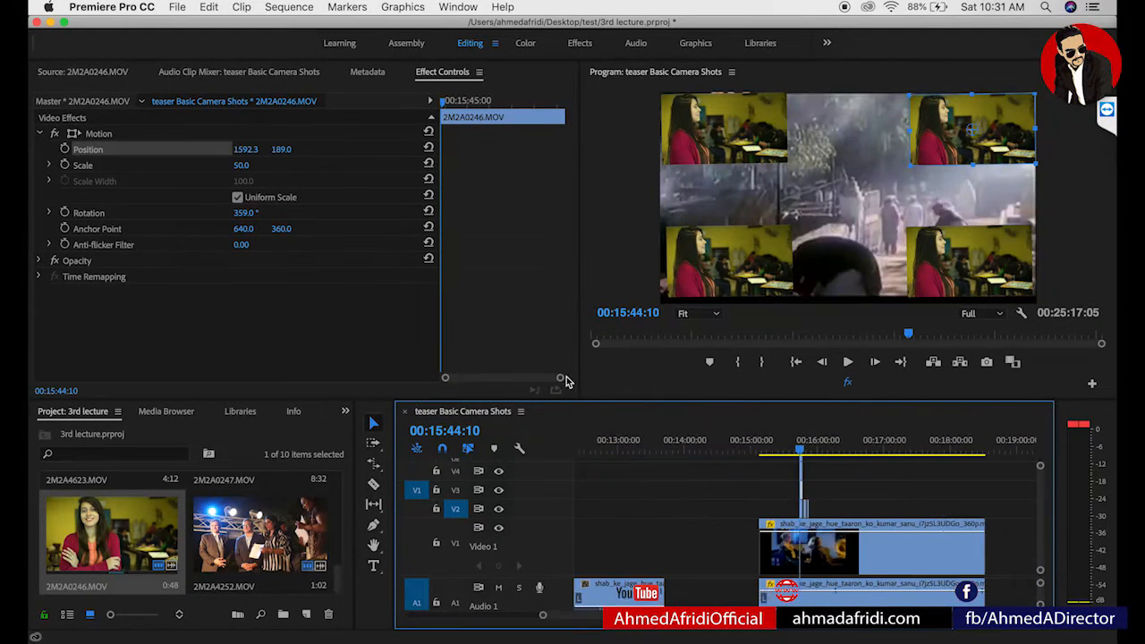
pyautogui.click(87, 71)
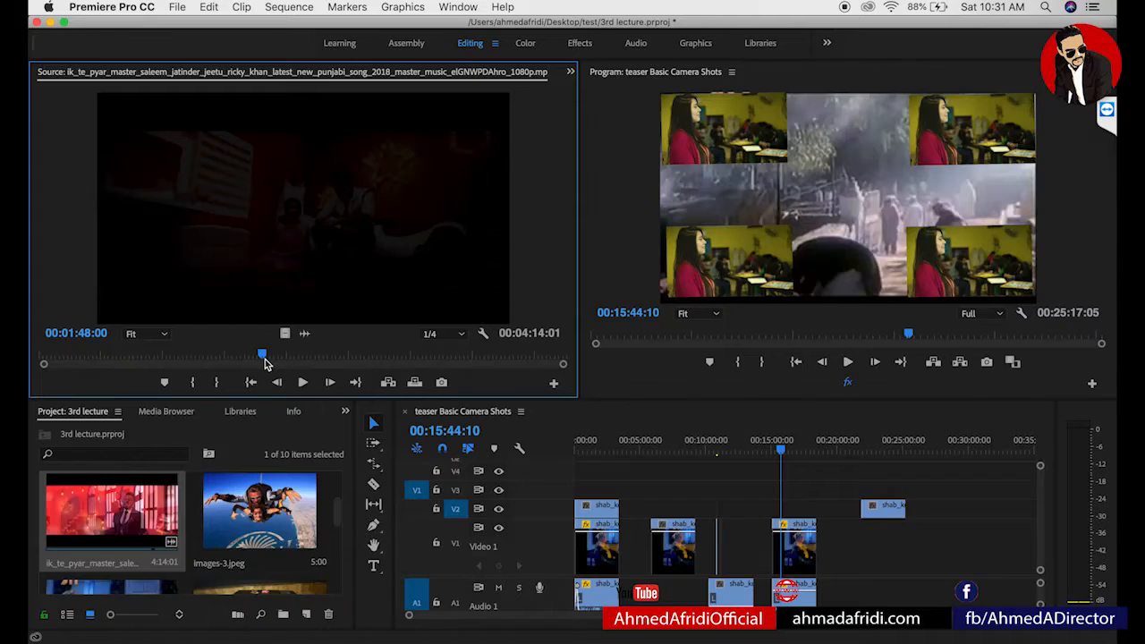
pyautogui.press('i')
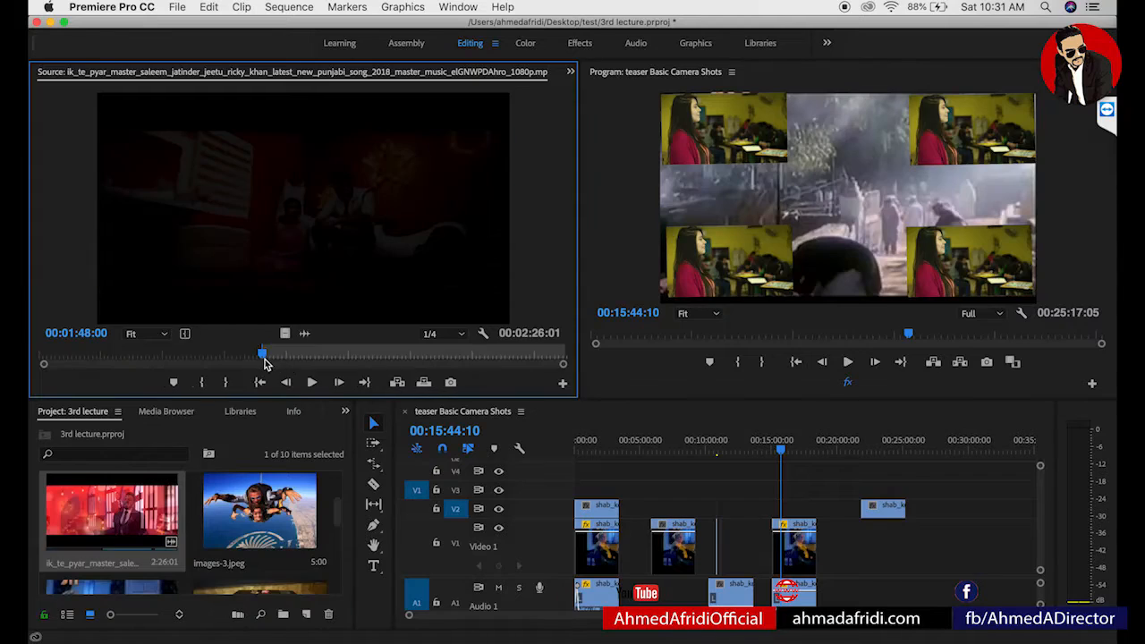
pyautogui.click(293, 359)
pyautogui.press('i')
pyautogui.click(330, 359)
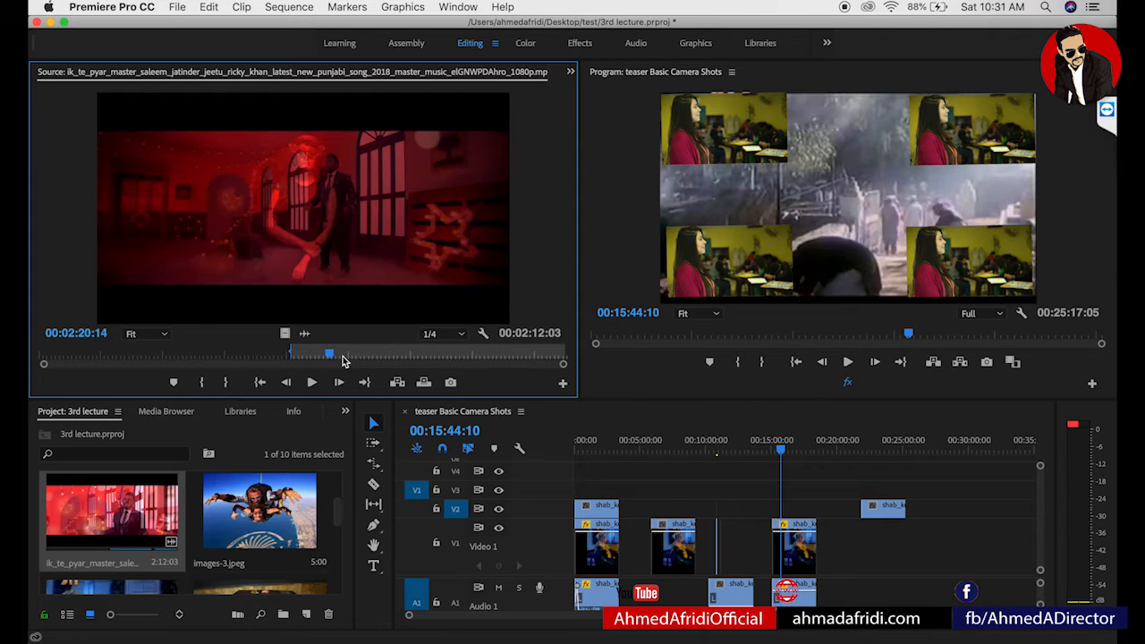
pyautogui.press('o')
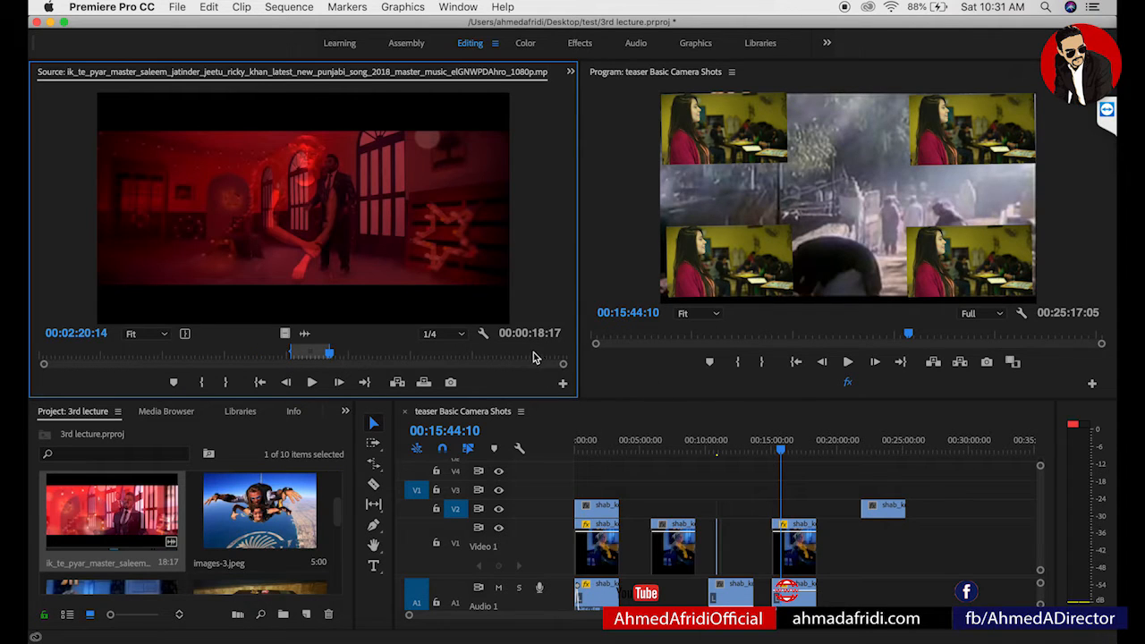
# - Place the marked song range on Video 1 past the last clips and move the playhead to its start at 00:28:26:05
pyautogui.moveTo(434, 254); pyautogui.dragTo(950, 490)
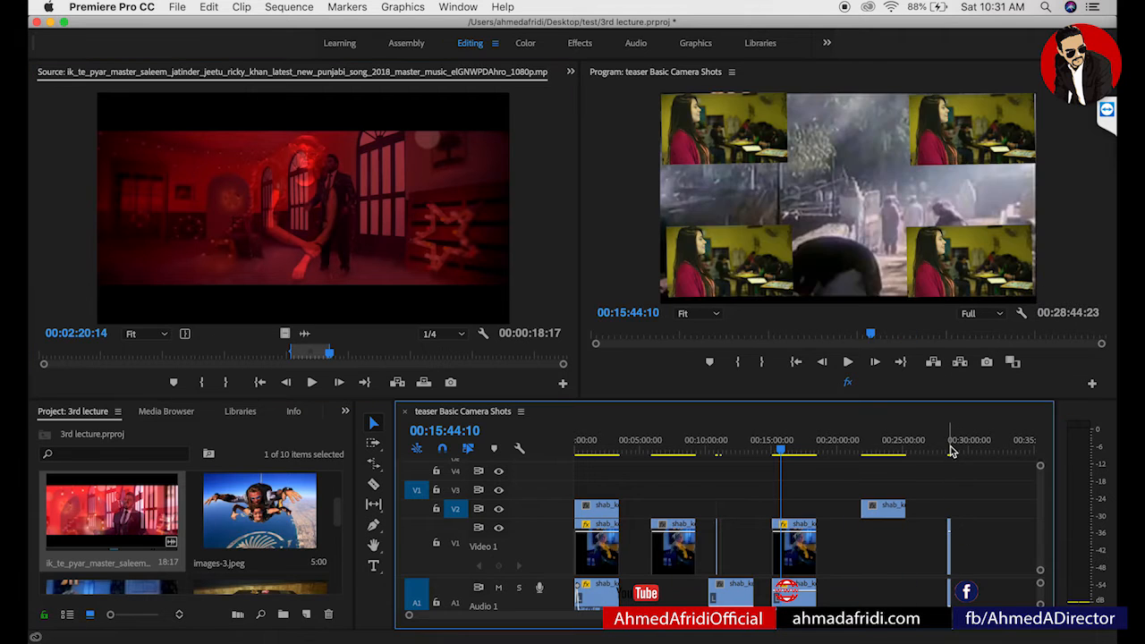
pyautogui.click(950, 443)
pyautogui.press('=')
pyautogui.press('=')
pyautogui.press('=')
pyautogui.press('=')
pyautogui.press('=')
pyautogui.press('=')
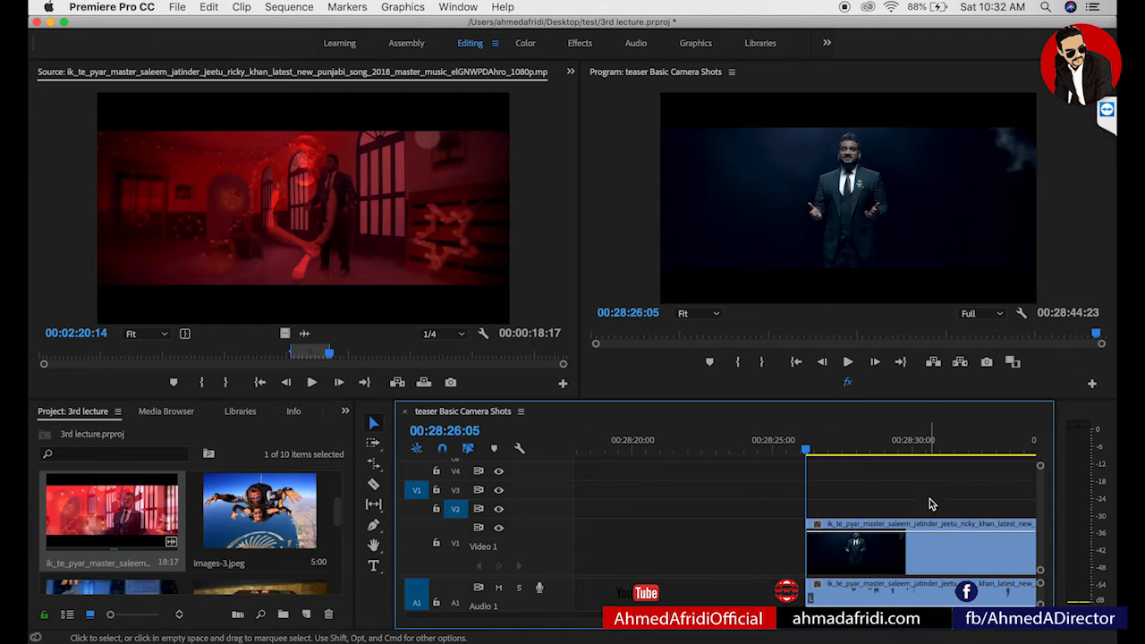
pyautogui.press('-')
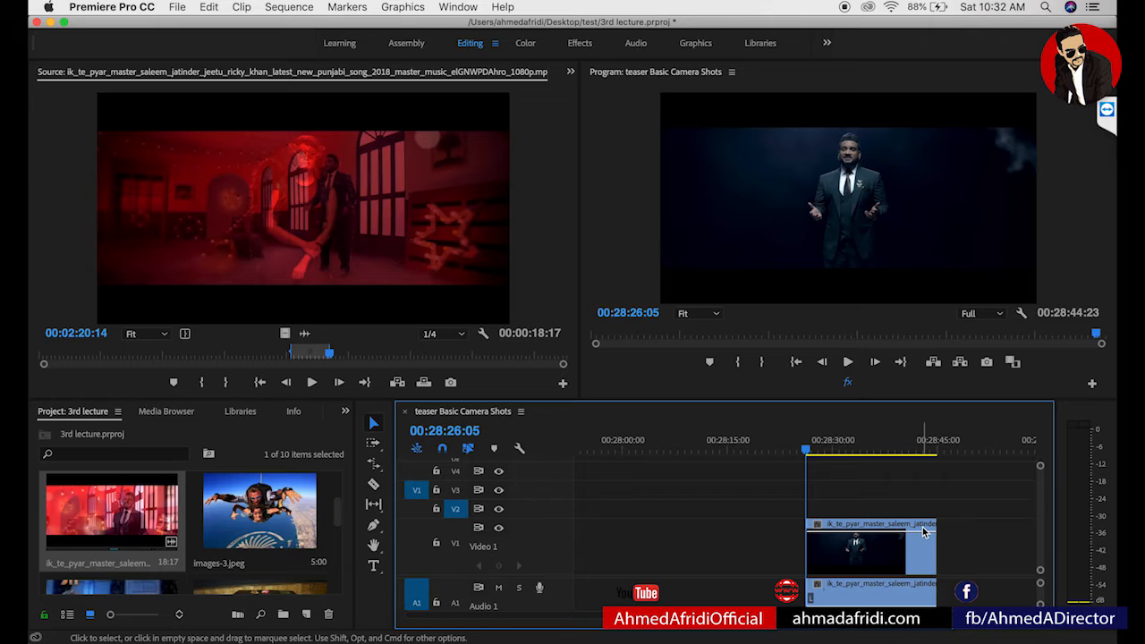
# - Maximize the source monitor to fill the workspace and restore the normal panel layout
pyautogui.click(412, 281)
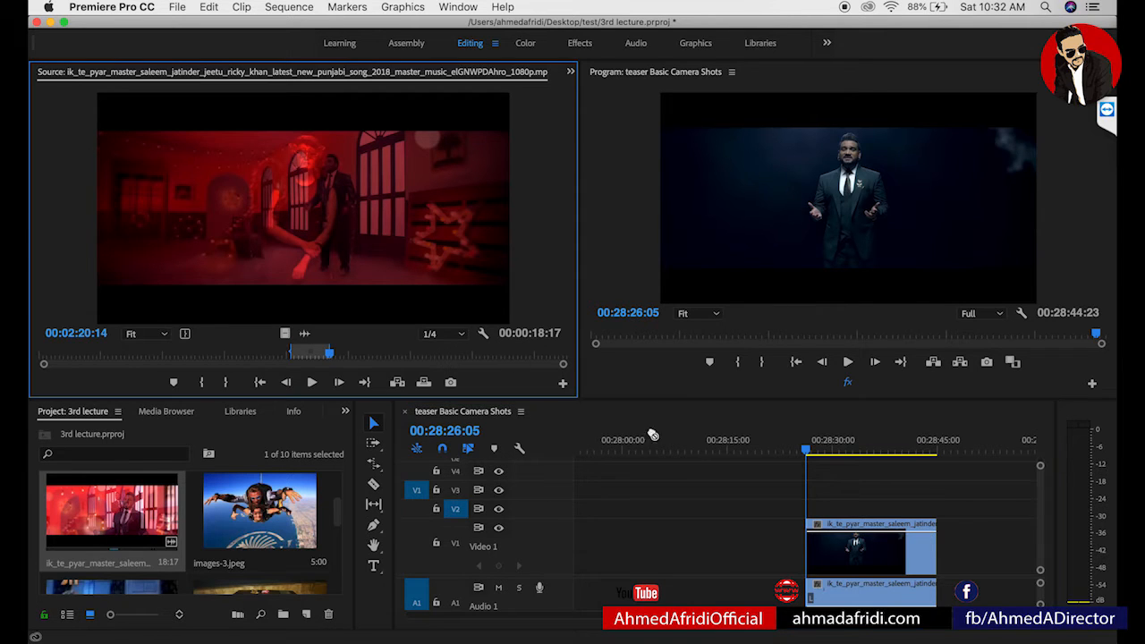
pyautogui.moveTo(813, 542); pyautogui.dragTo(394, 195)
pyautogui.press('`')
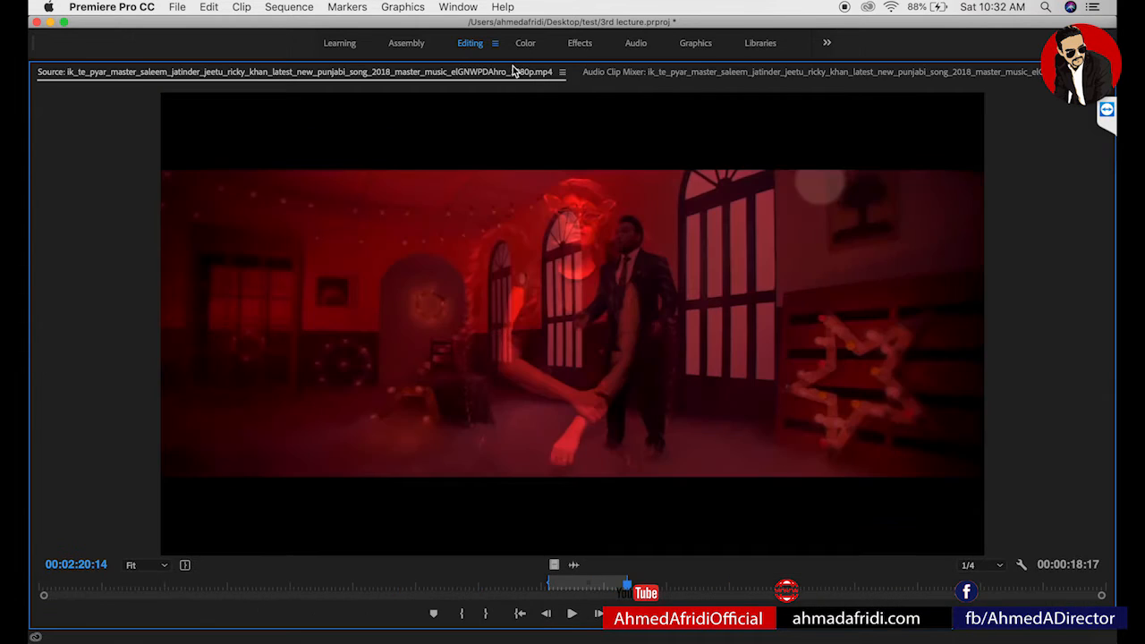
pyautogui.press('`')
# - With the playhead at 00:28:33:07, maximize the timeline and duplicate the song clip's video onto V2 and its audio onto A2
pyautogui.click(857, 440)
pyautogui.press('`')
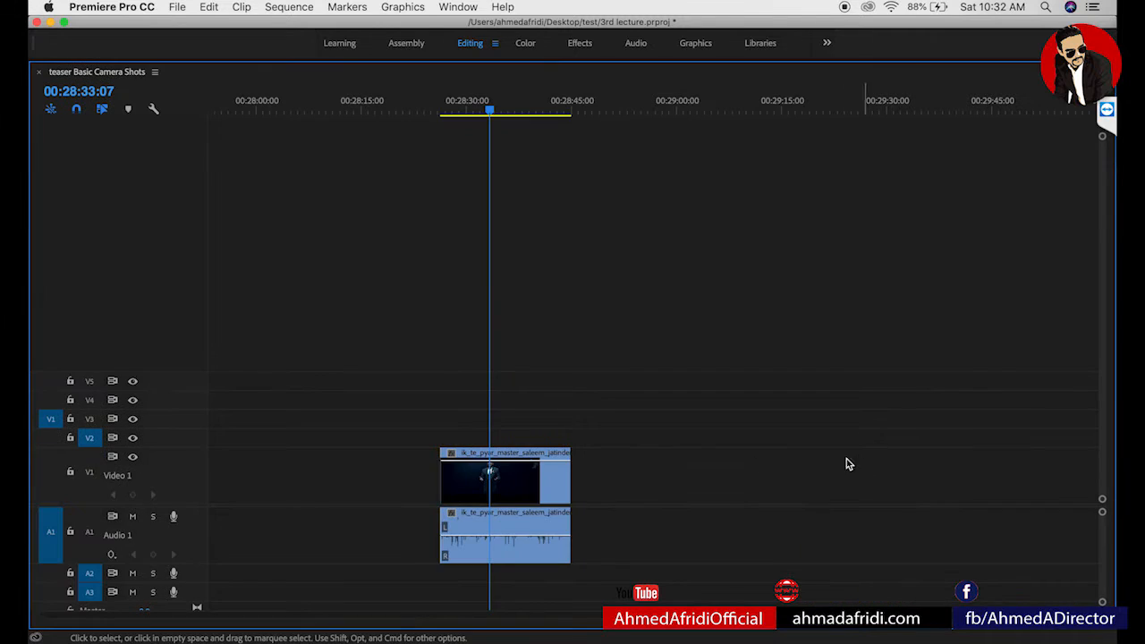
pyautogui.click(529, 495)
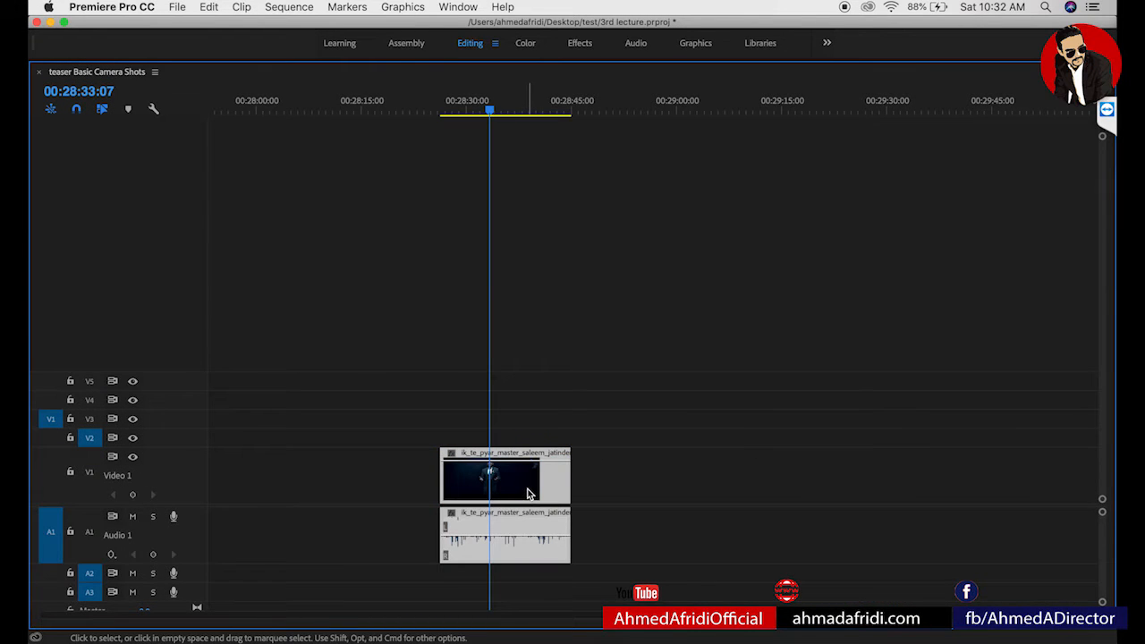
pyautogui.moveTo(527, 478); pyautogui.dragTo(529, 438)
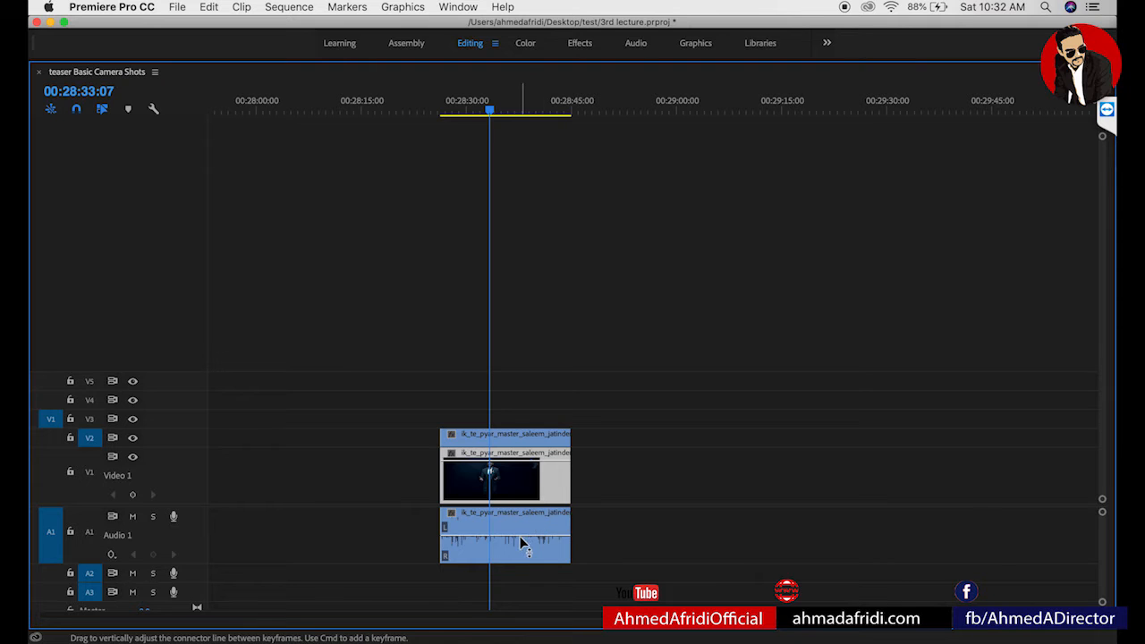
pyautogui.moveTo(523, 539); pyautogui.dragTo(529, 578)
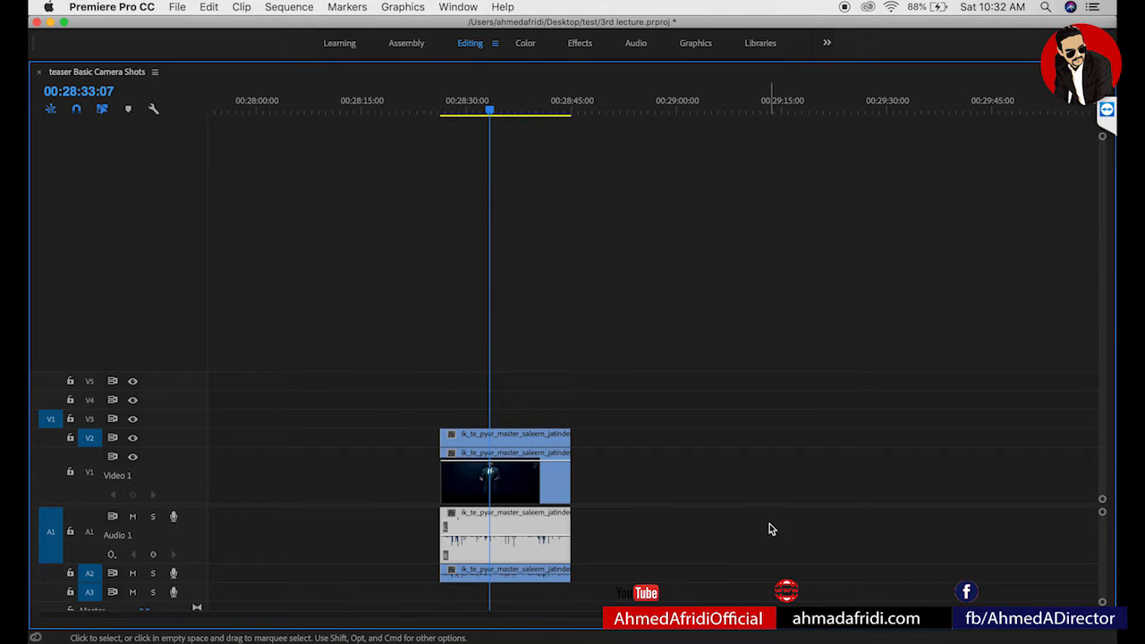